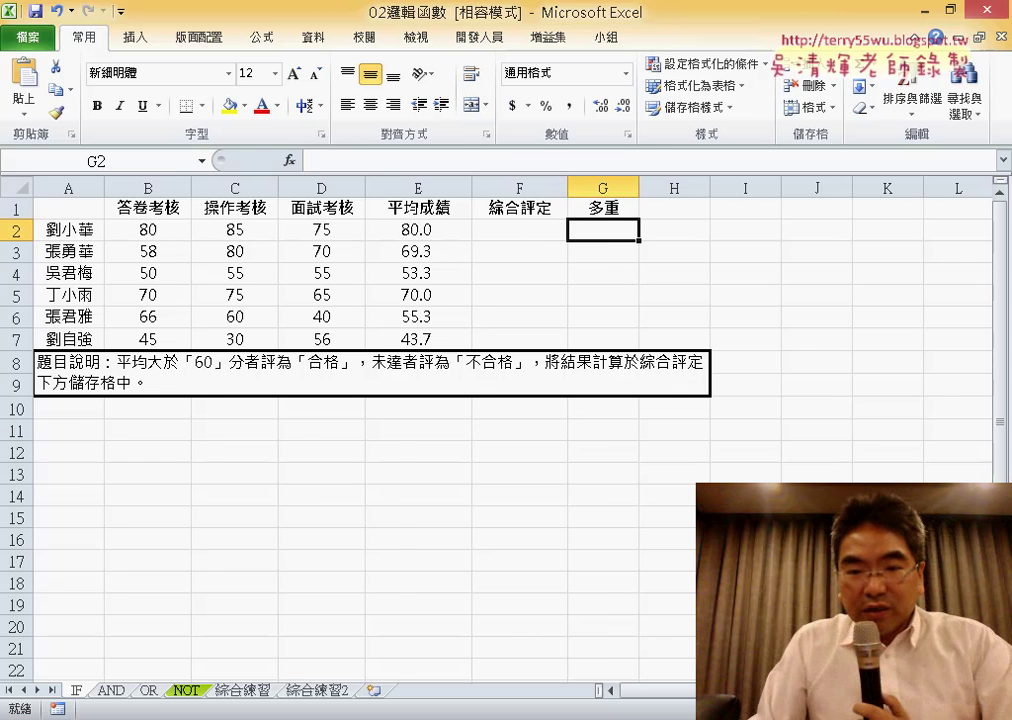
Scroll back to the top of the score table and select cell F2 under 綜合評定.
scroll(500, 400, "up", 1)
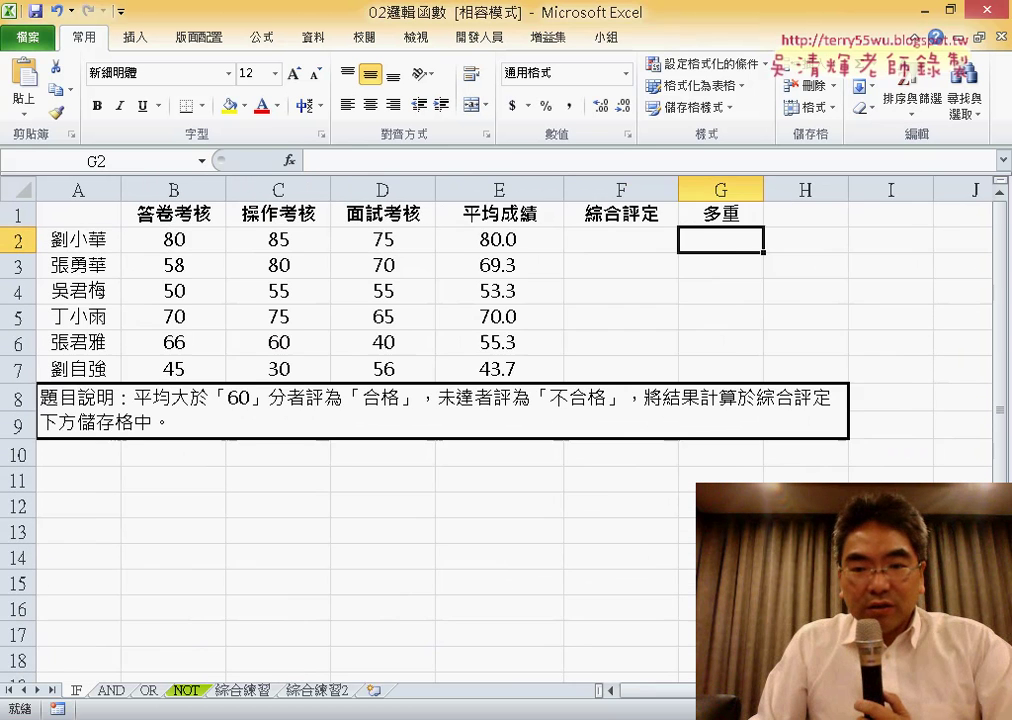
scroll(500, 430, "up", 1)
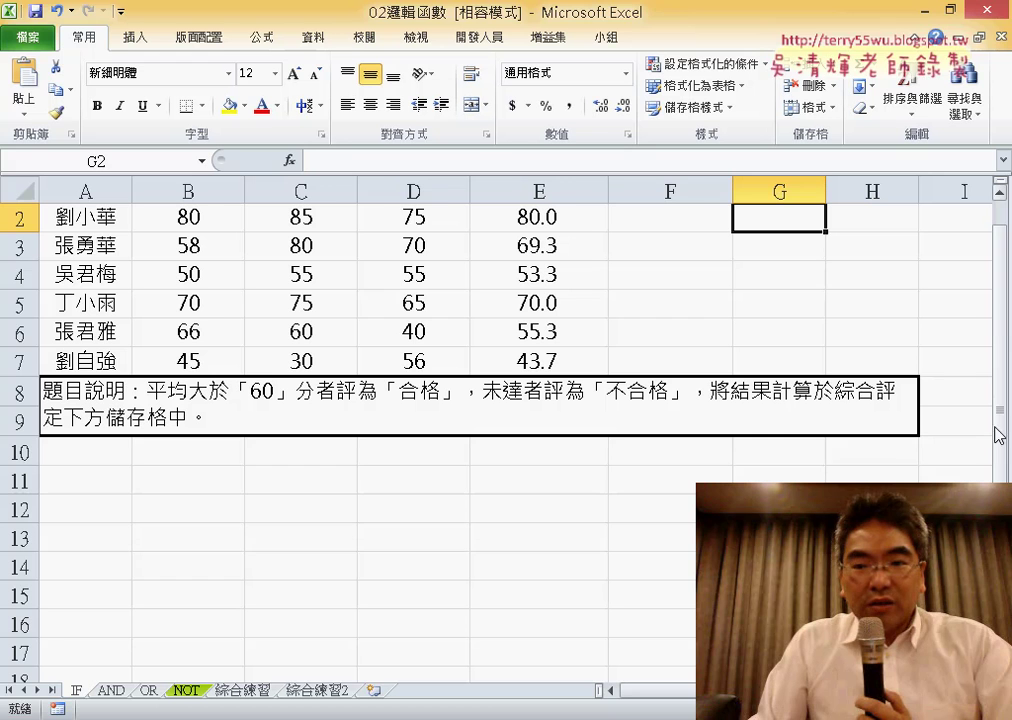
left_click(999, 196)
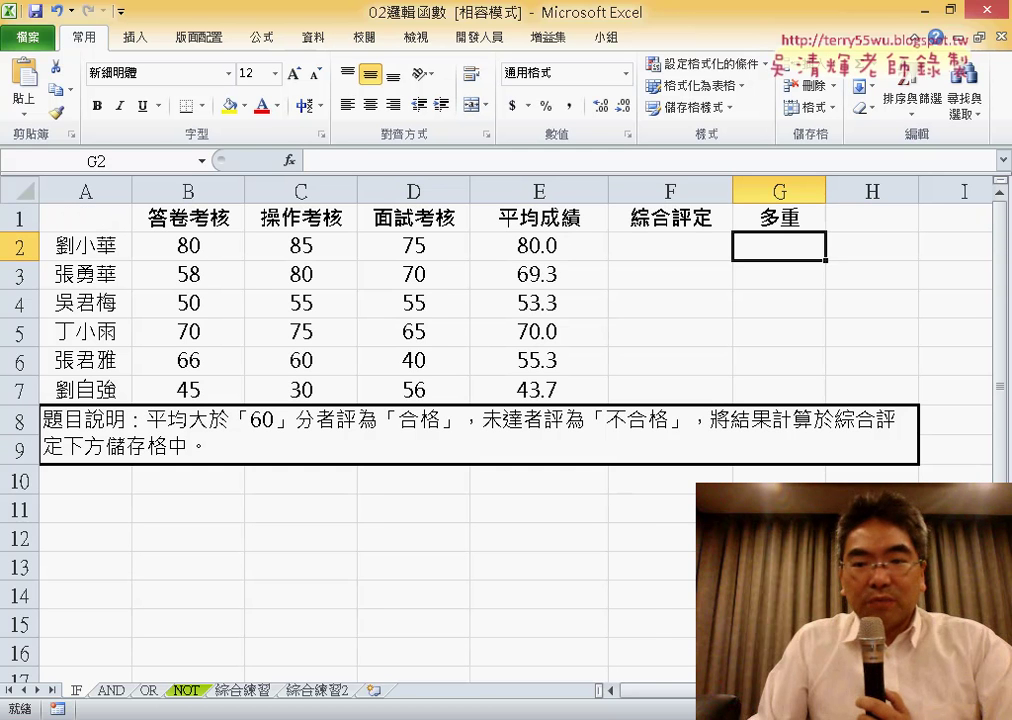
scroll(500, 430, "up", 1)
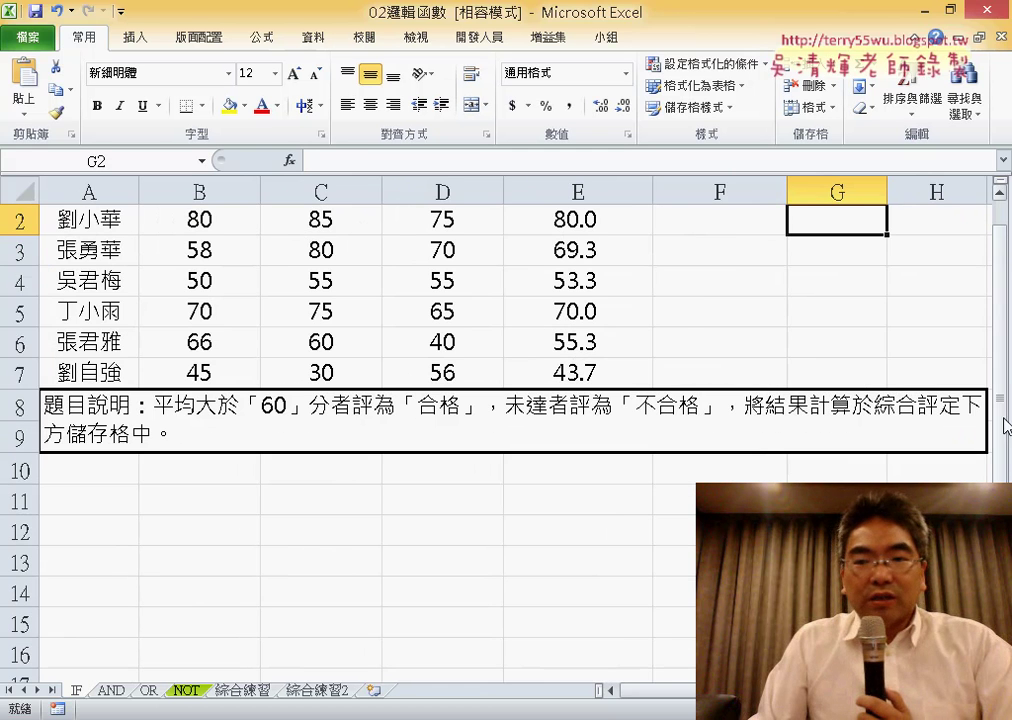
scroll(1003, 300, "up", 1)
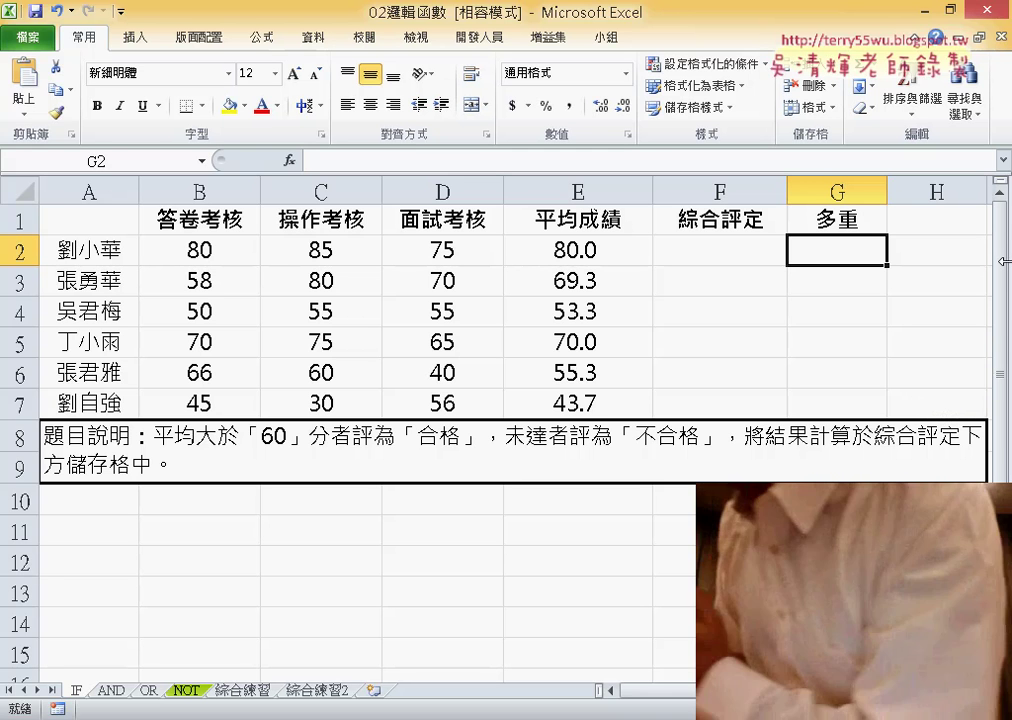
left_click(699, 251)
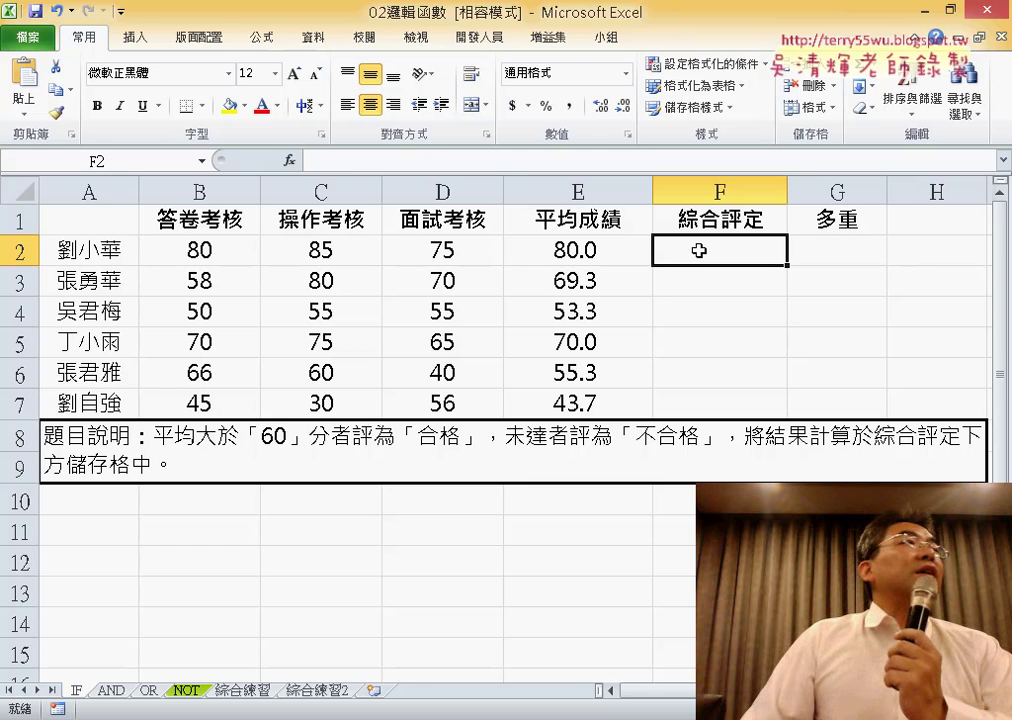
Insert IF from the 邏輯 category into F2 and move its arguments dialog below row 2.
left_click(289, 160)
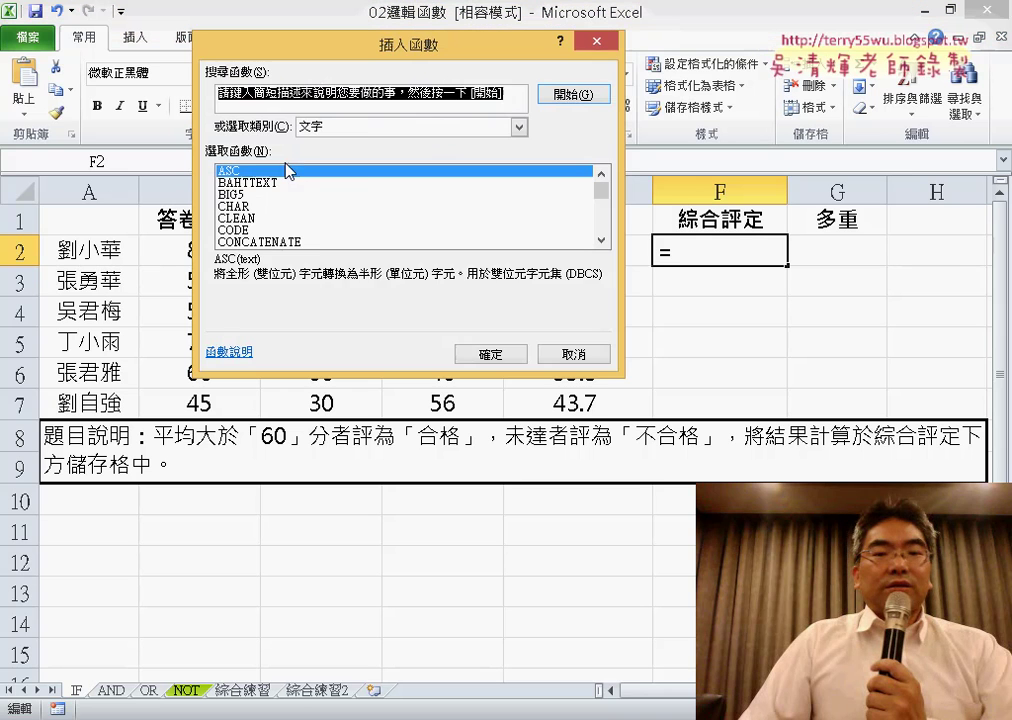
left_click(357, 136)
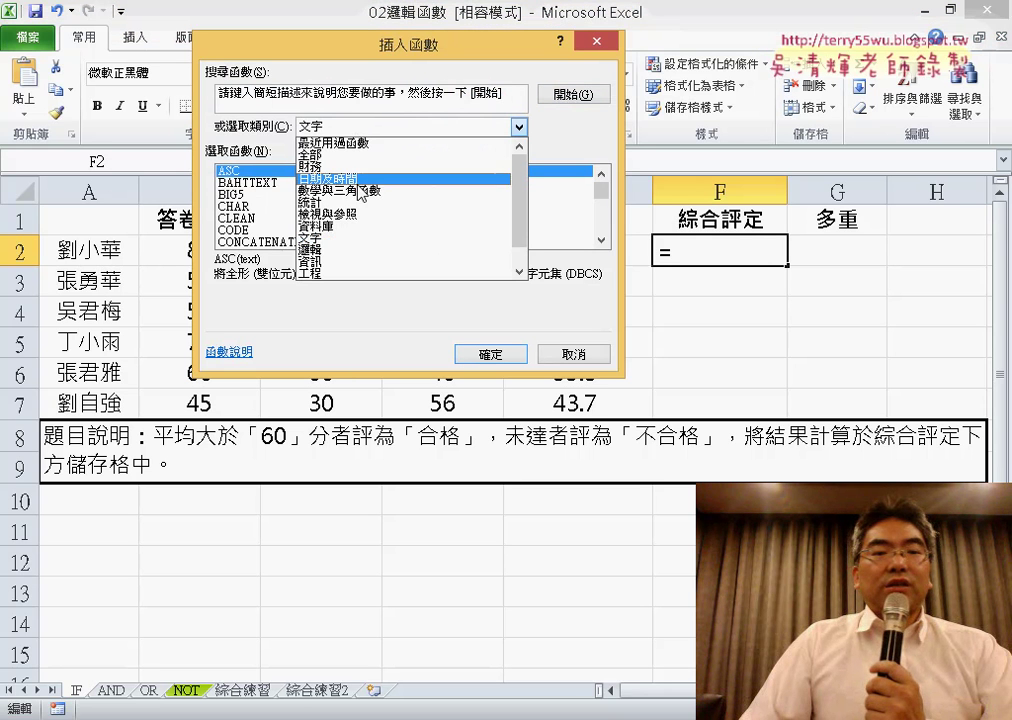
left_click(361, 254)
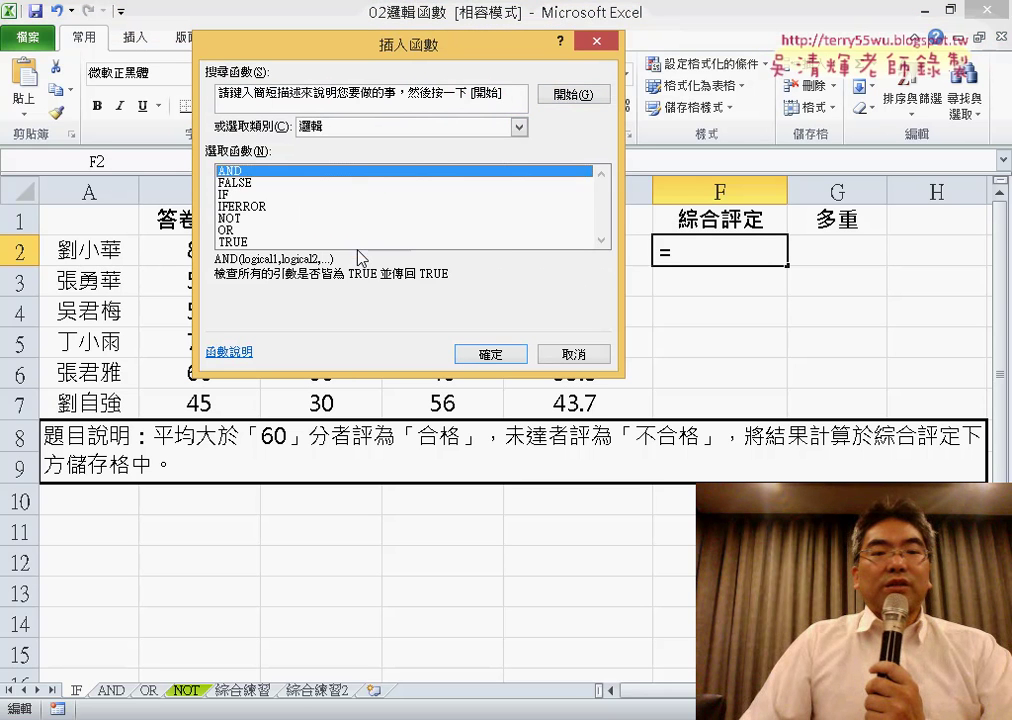
left_click(240, 195)
left_click(460, 355)
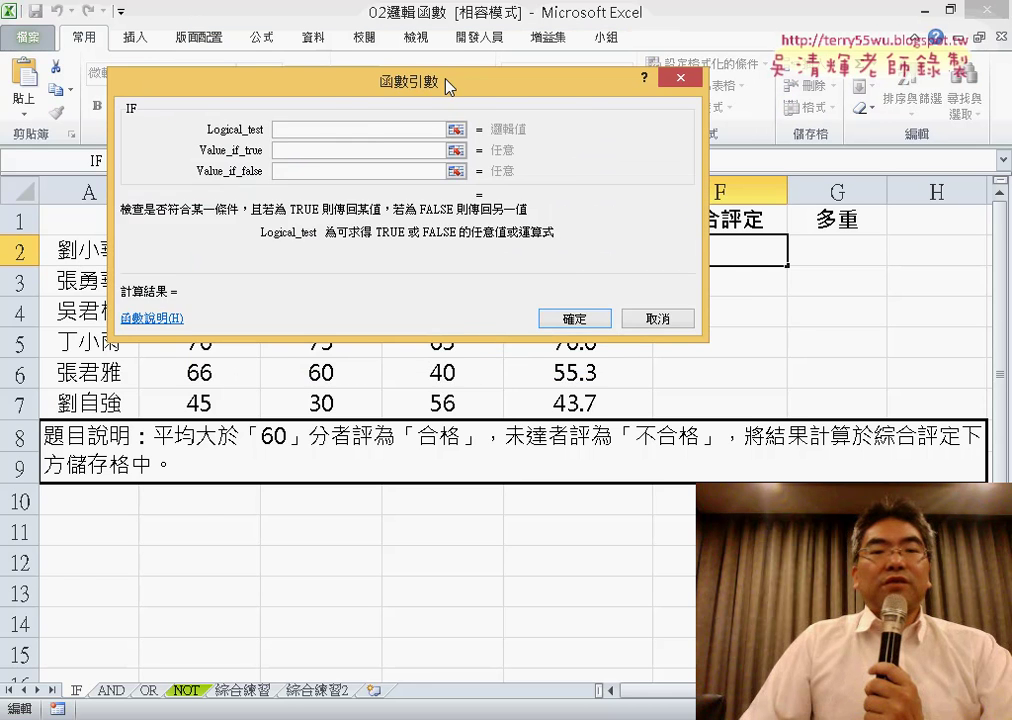
left_click_drag(447, 87, 490, 285)
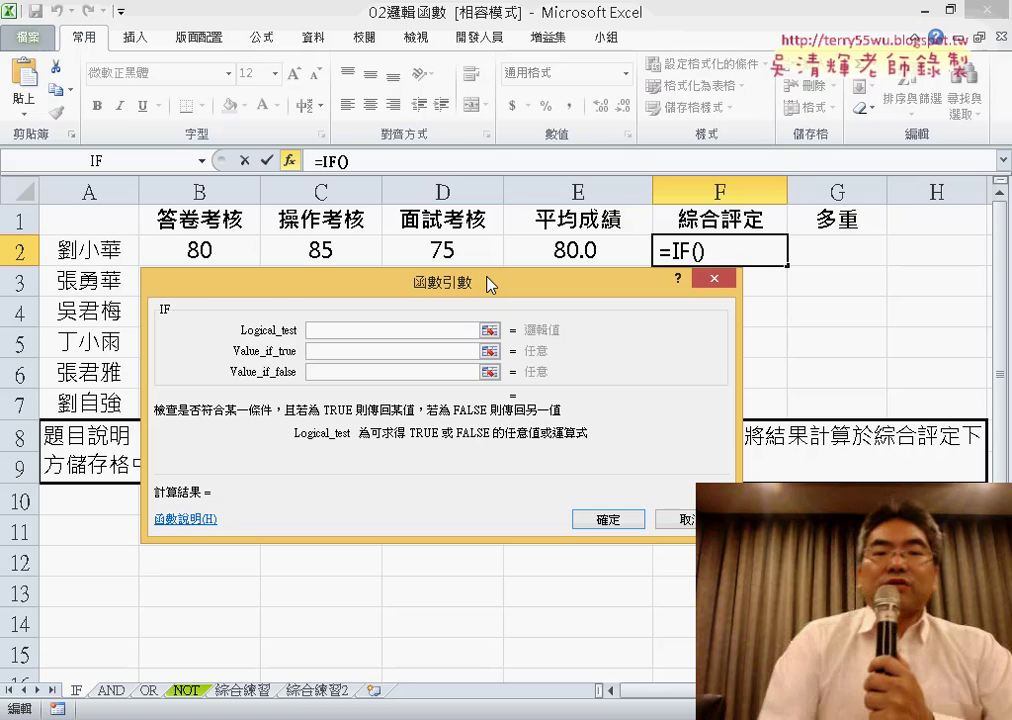
mouse_move(490, 285)
left_mouse_down()
mouse_move(460, 75)
mouse_move(475, 325)
left_mouse_up()
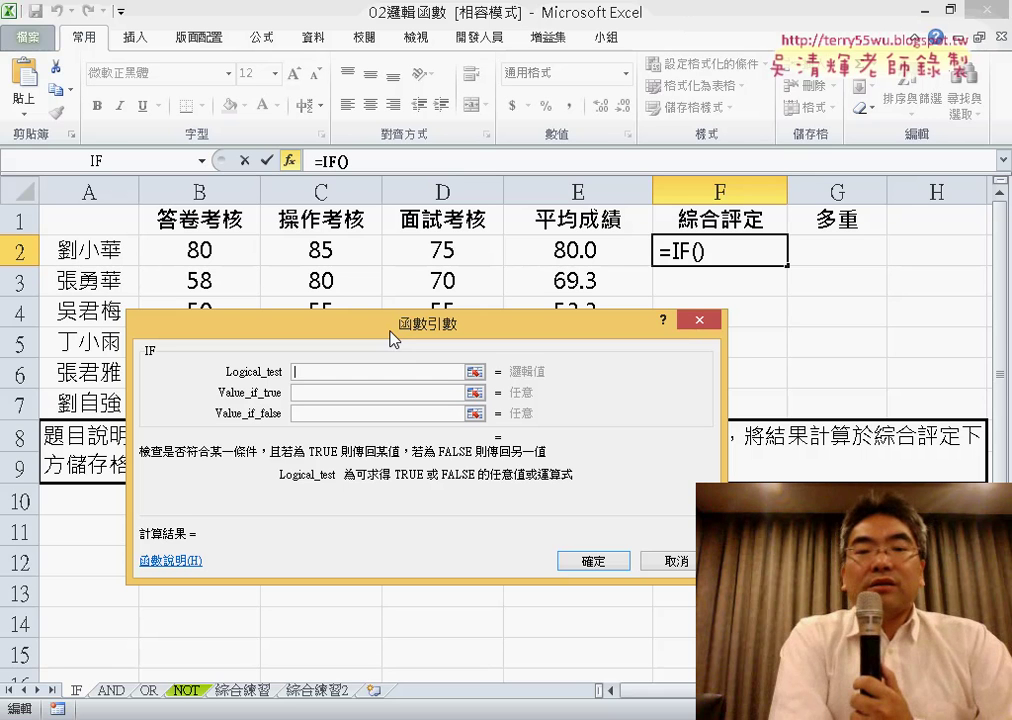
left_click_drag(392, 338, 417, 306)
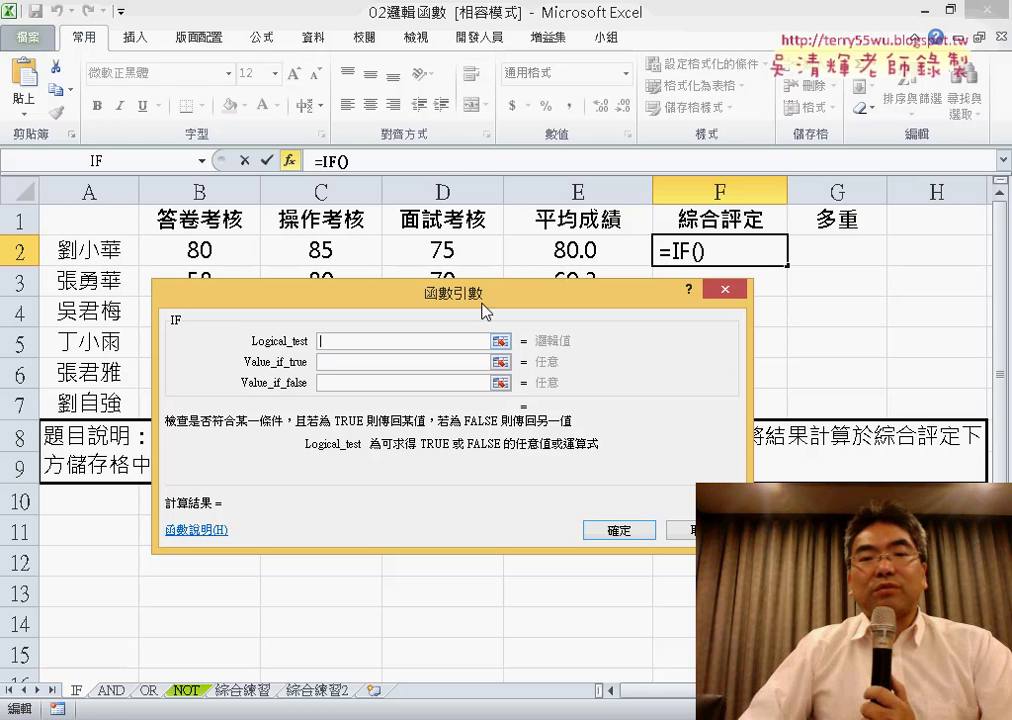
Set the IF logical test to E2>=60.
left_click(593, 250)
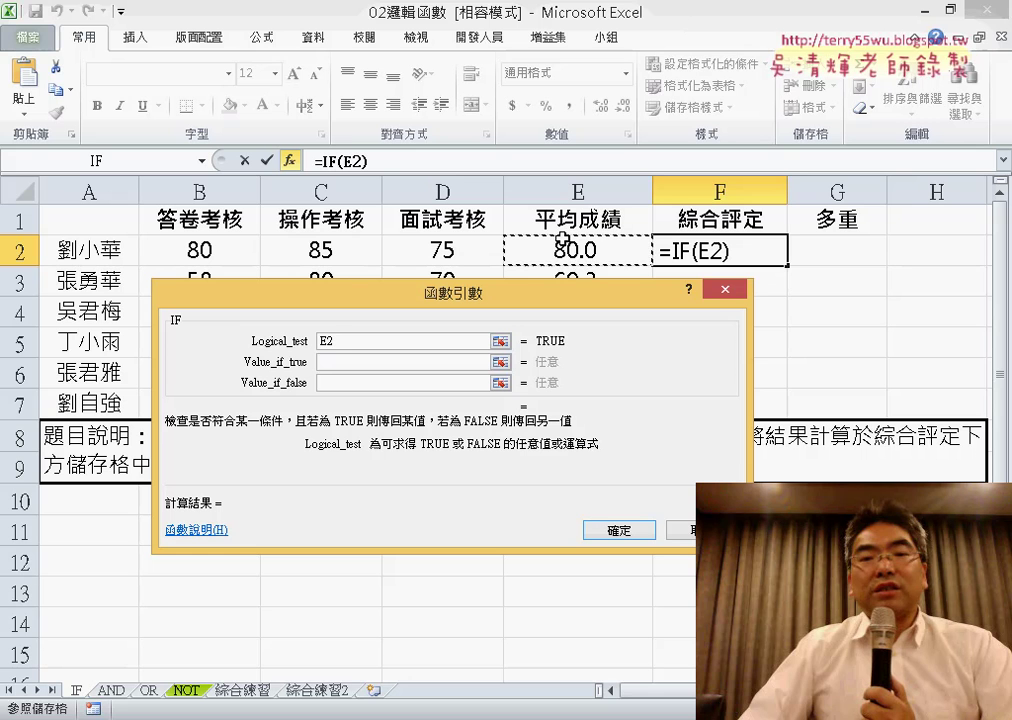
type(">")
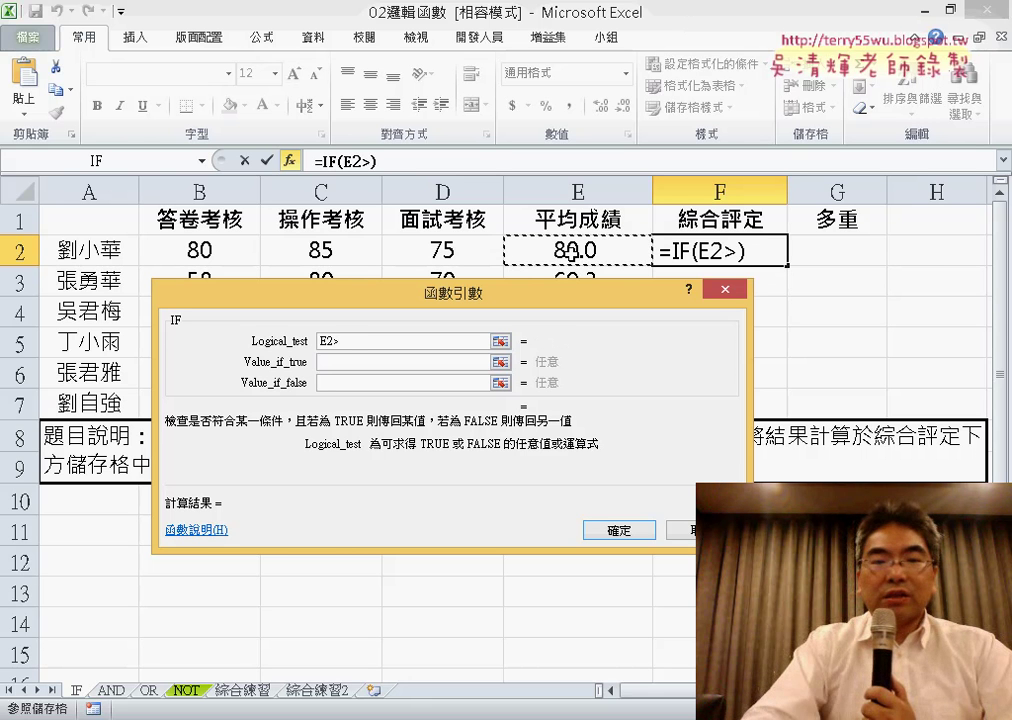
type("ㄦ")
key("BackSpace")
type("=")
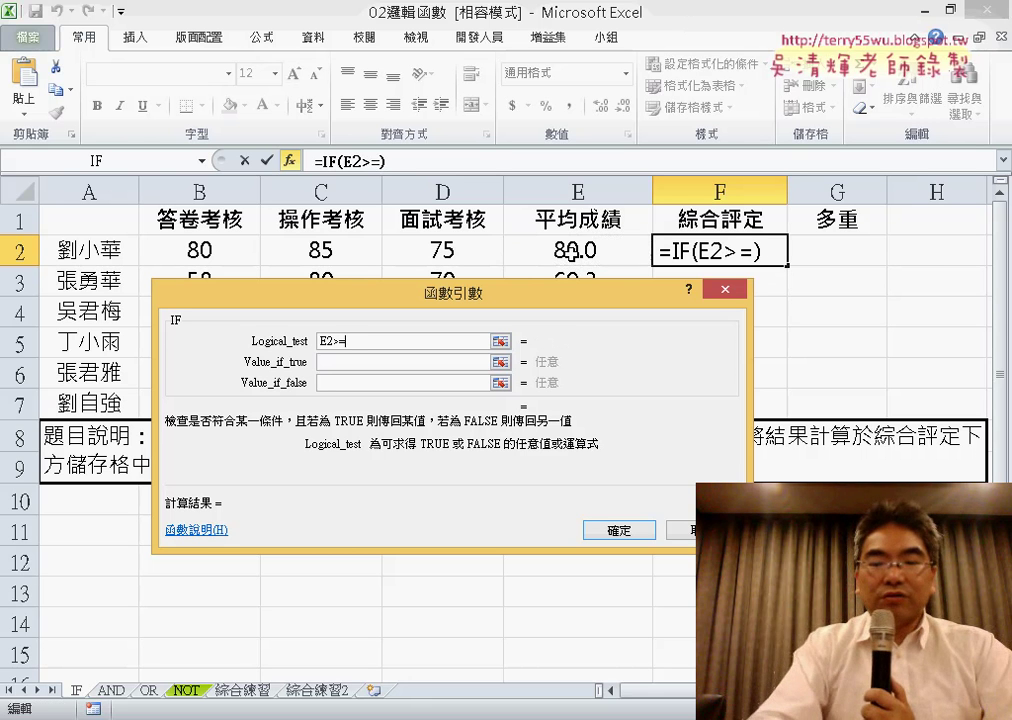
type("60")
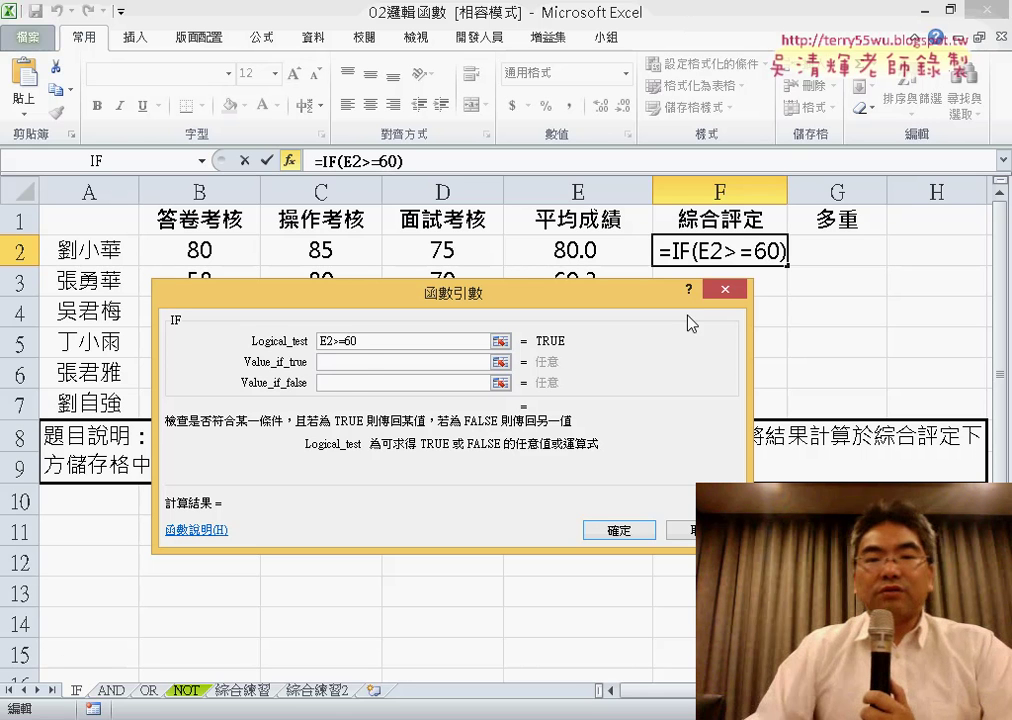
Enter 合格 as the true value and 不合格 as the false value.
left_click(366, 362)
left_click(352, 384)
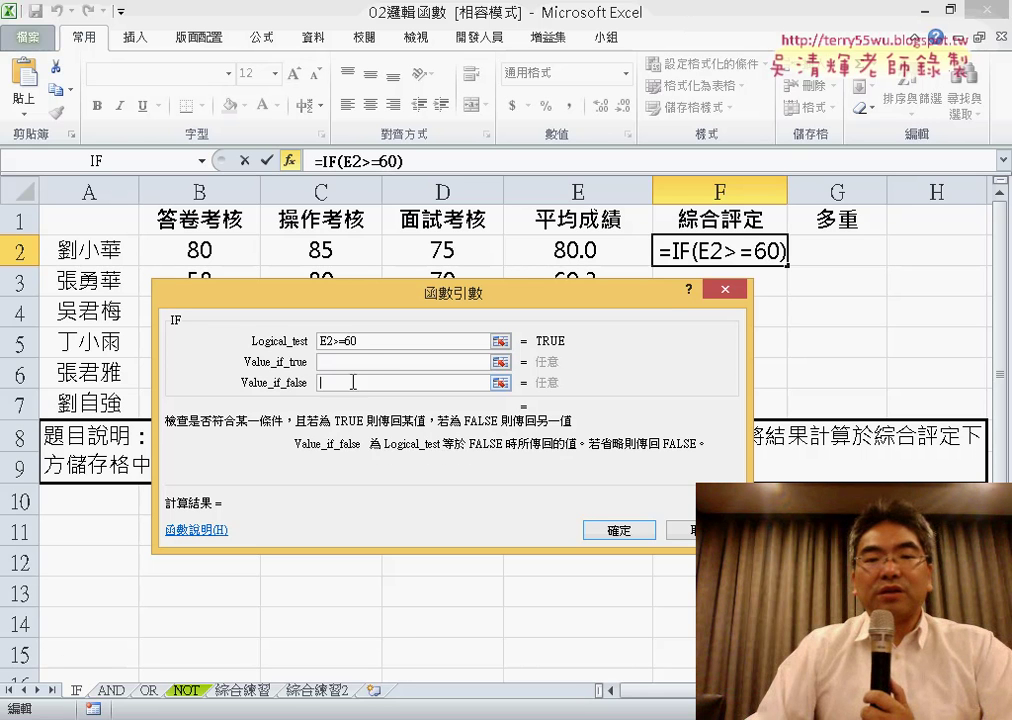
left_click(416, 360)
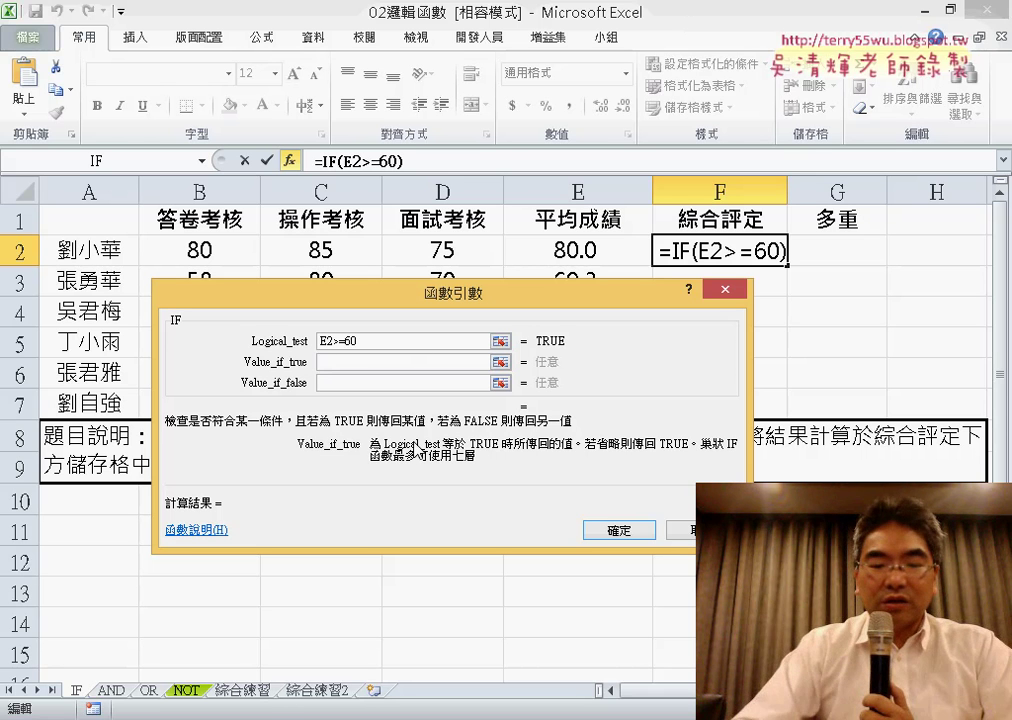
type("和")
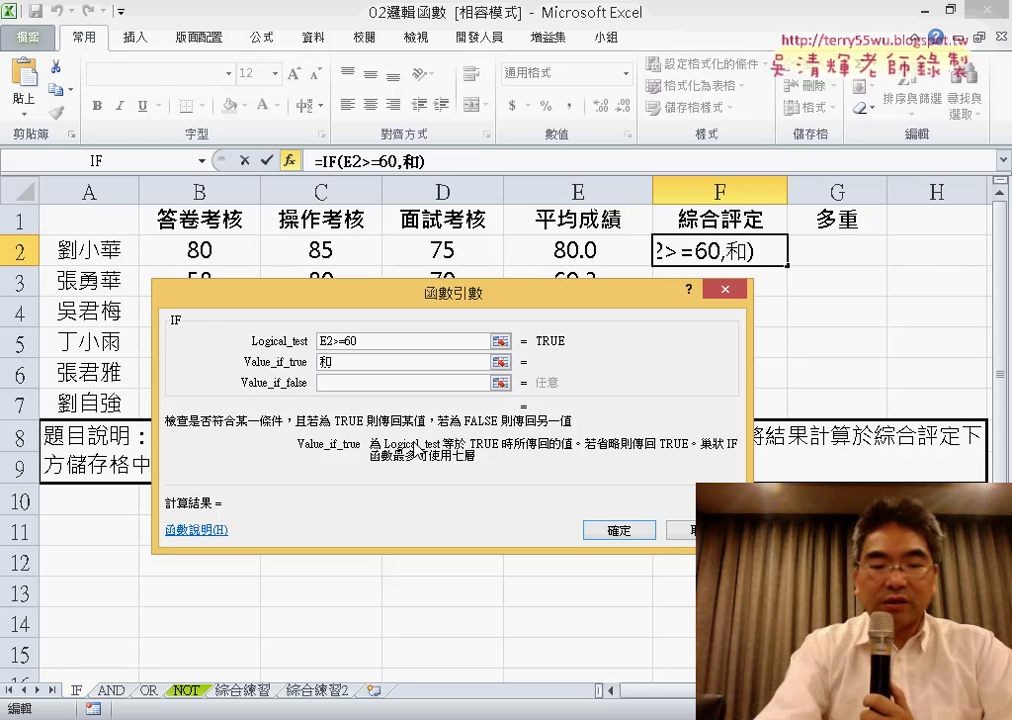
type("格")
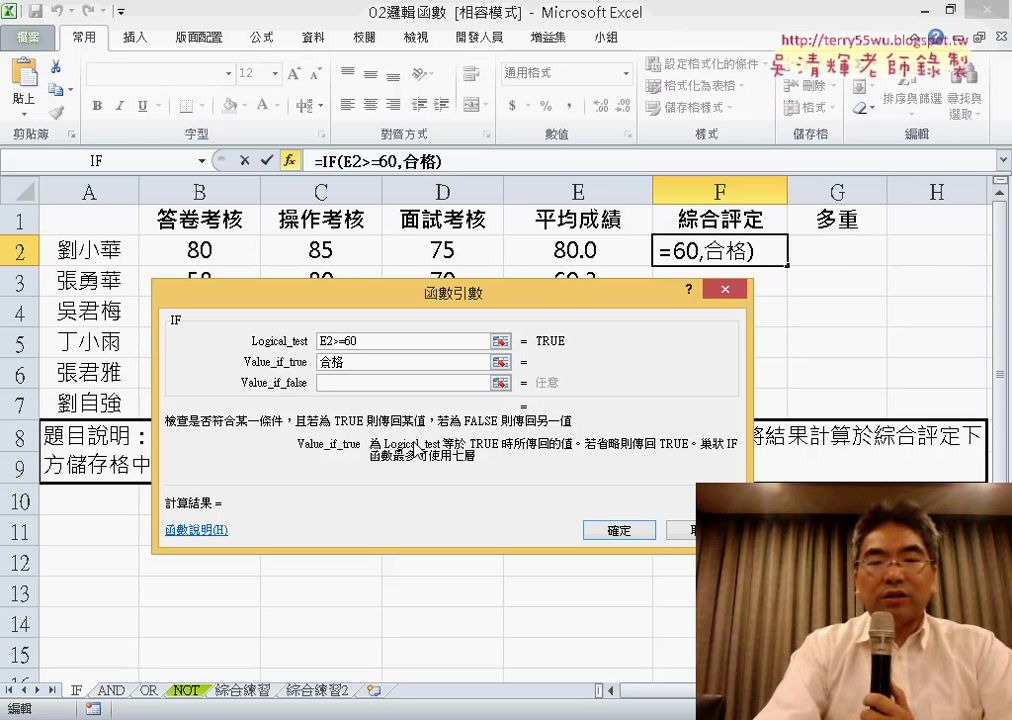
right_click(330, 362)
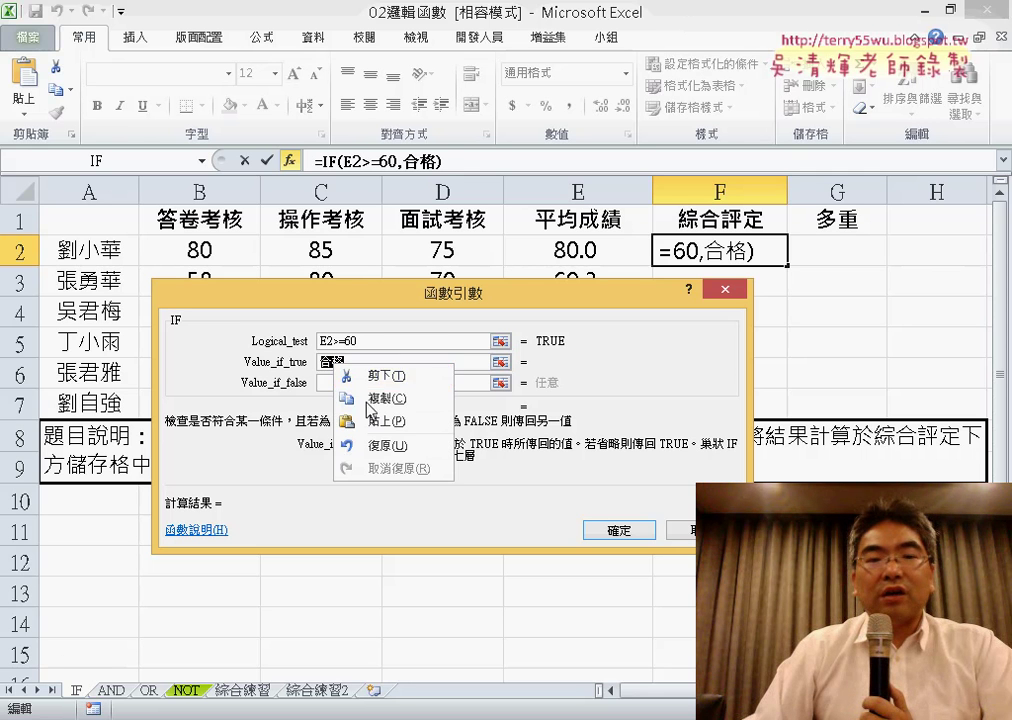
left_click(370, 334)
left_click(342, 385)
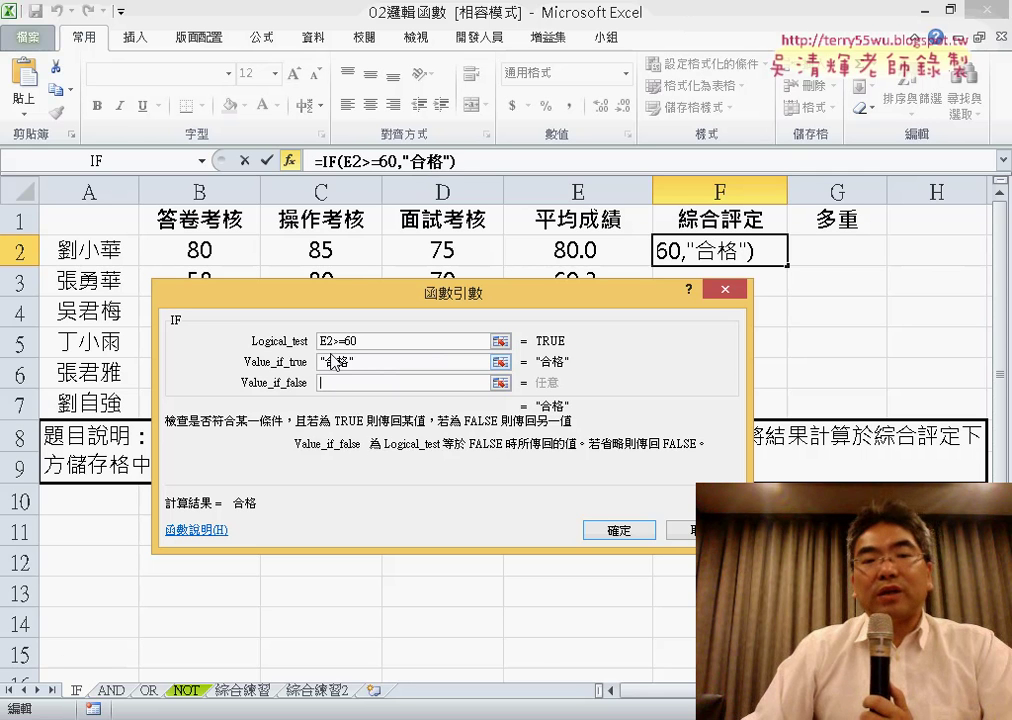
right_click(335, 383)
left_click(368, 432)
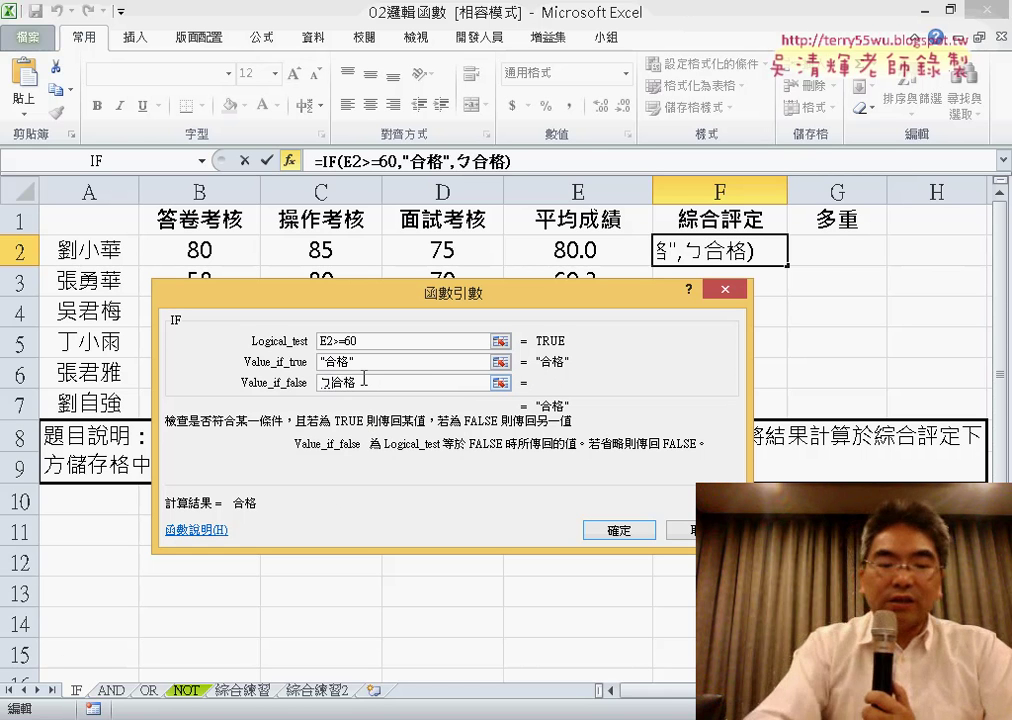
type("不")
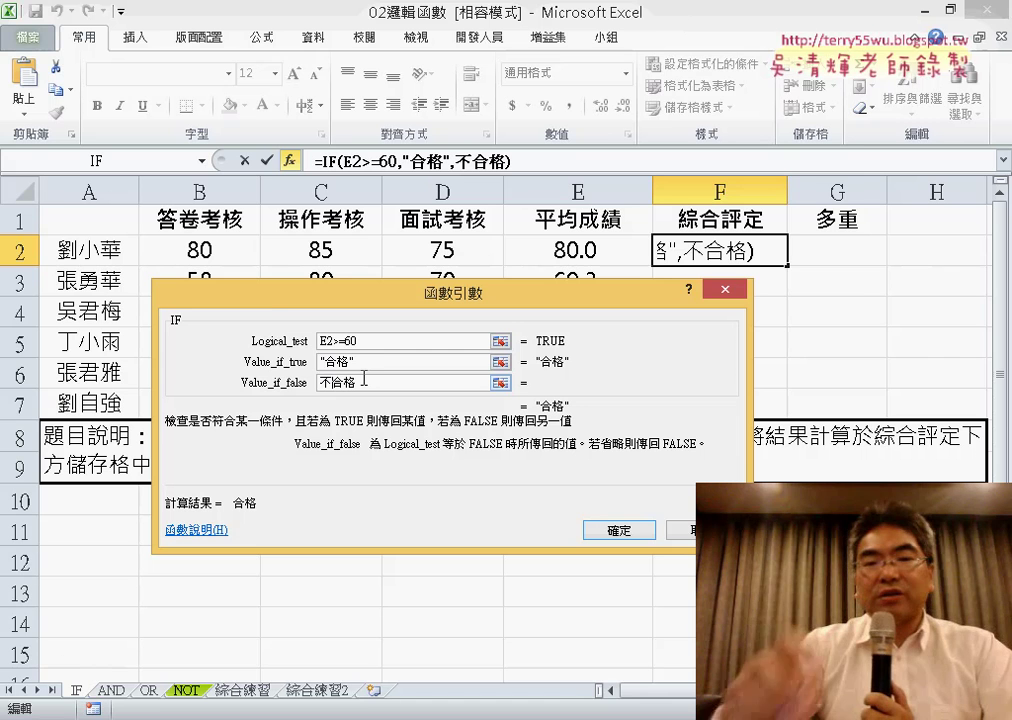
left_click(385, 364)
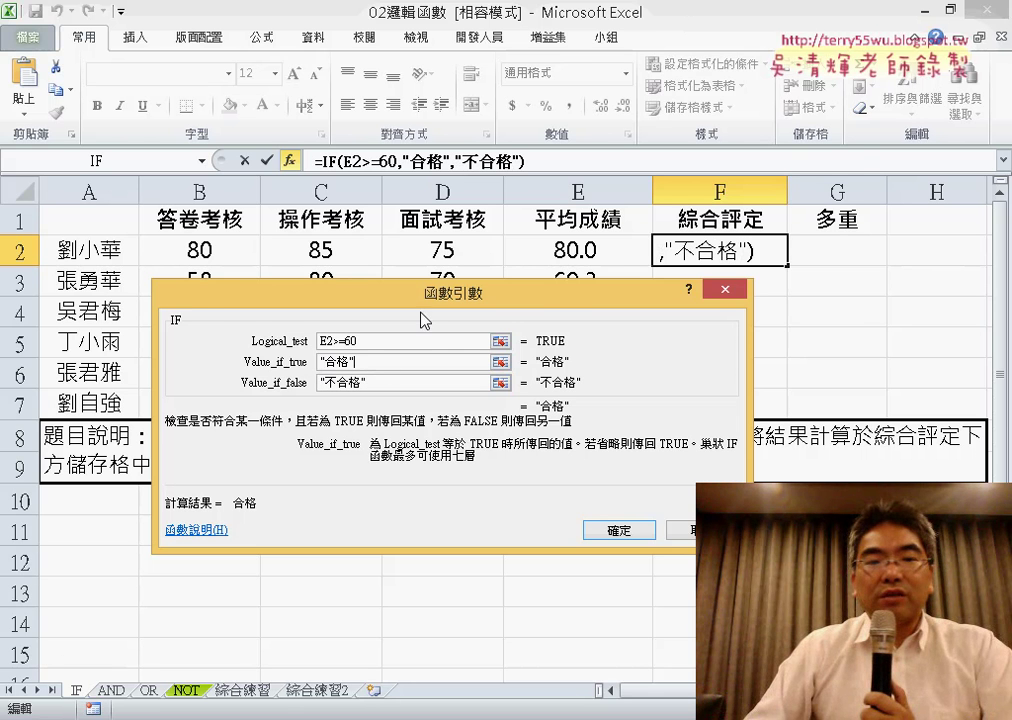
Check the result against the score table and confirm the formula in F2.
left_click_drag(423, 291, 536, 75)
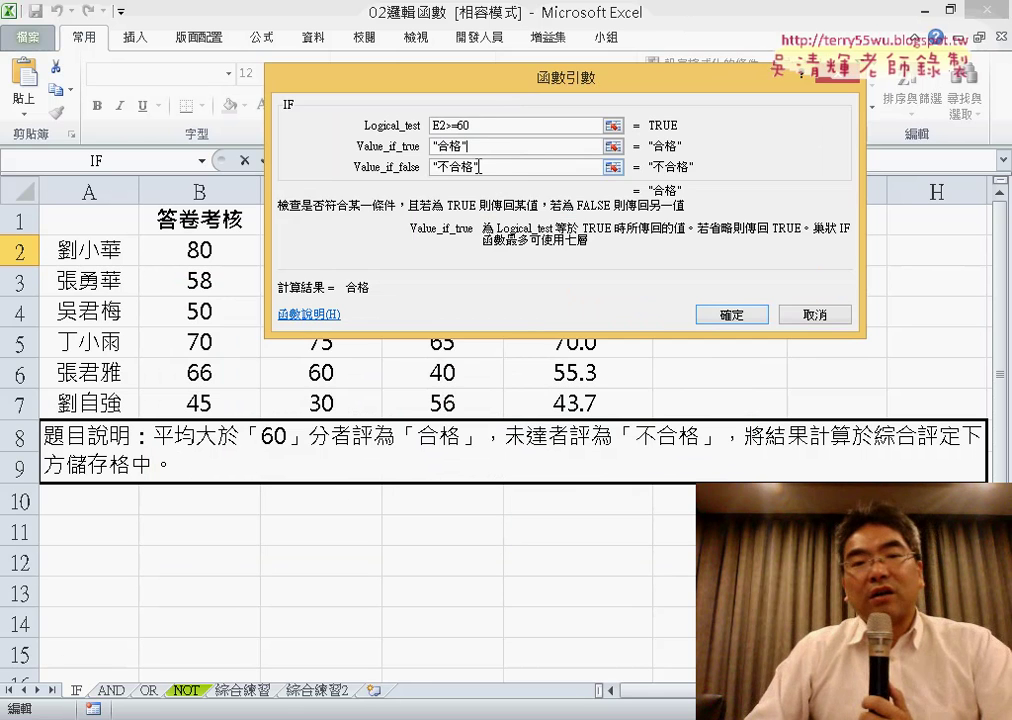
left_click(400, 168)
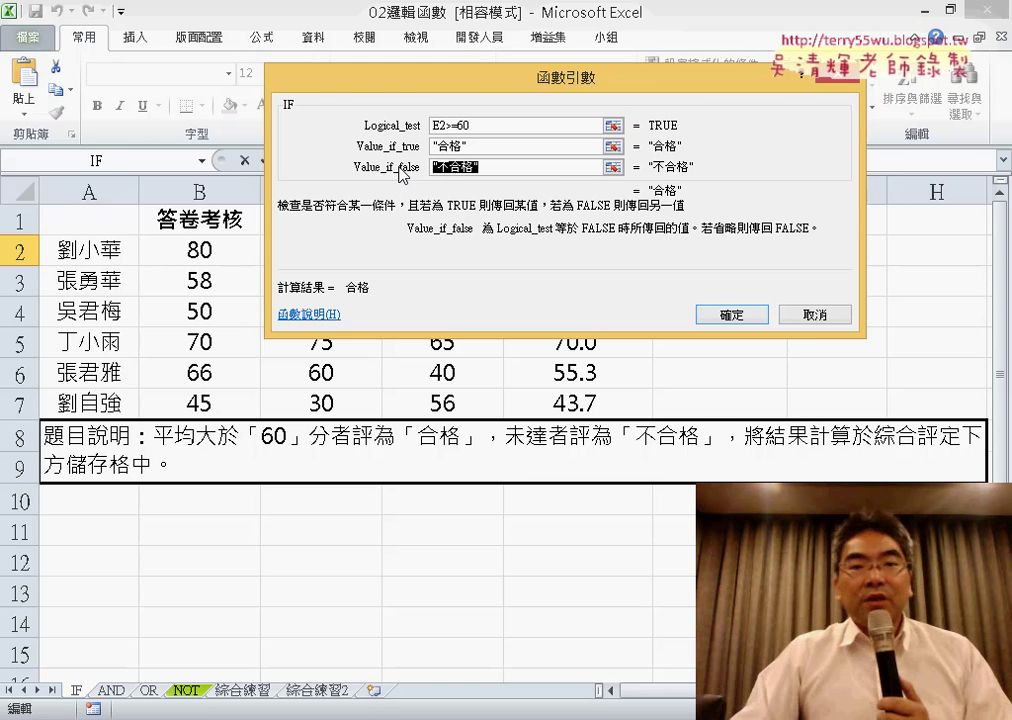
left_click(733, 316)
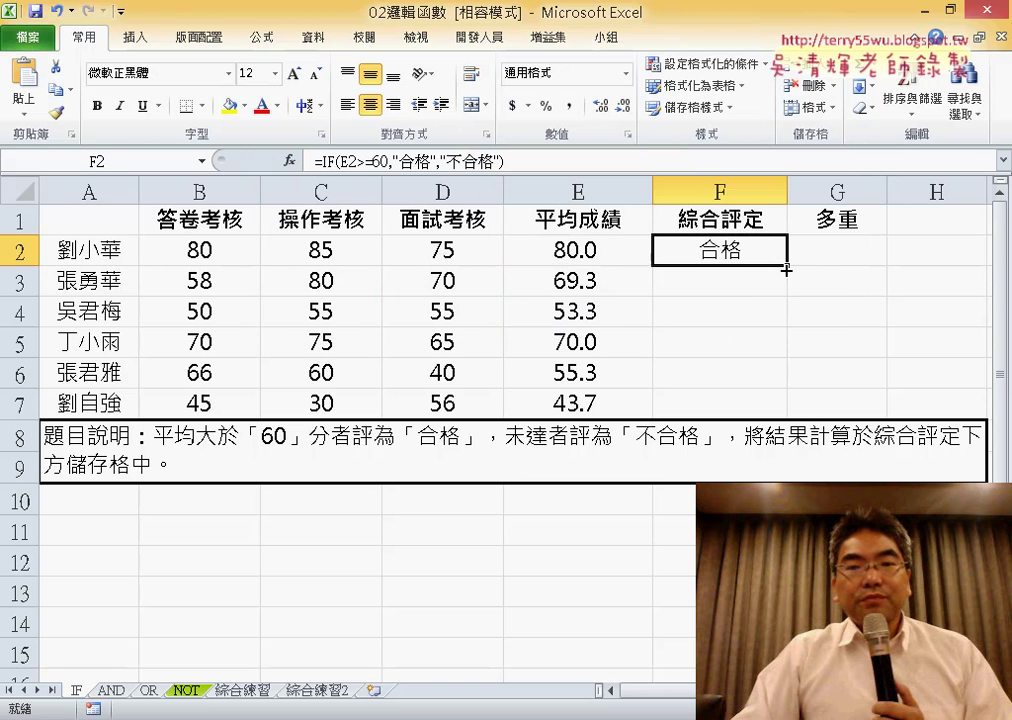
Fill the pass/fail formula from F2 down through F7, then select G2.
left_click_drag(786, 269, 786, 405)
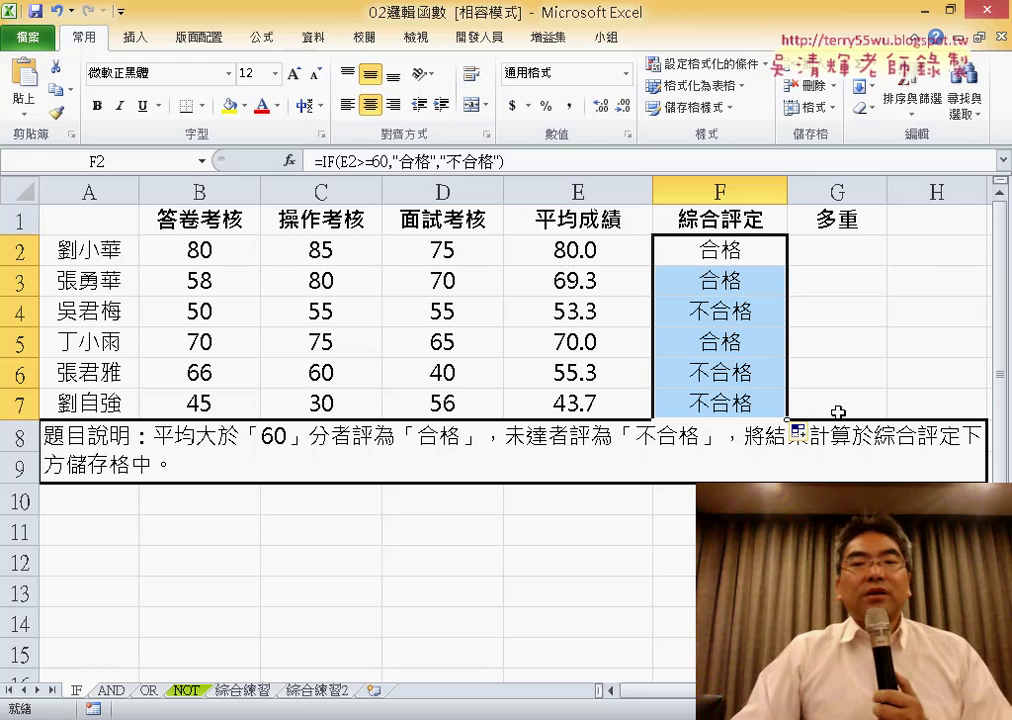
scroll(500, 350, "right", 1)
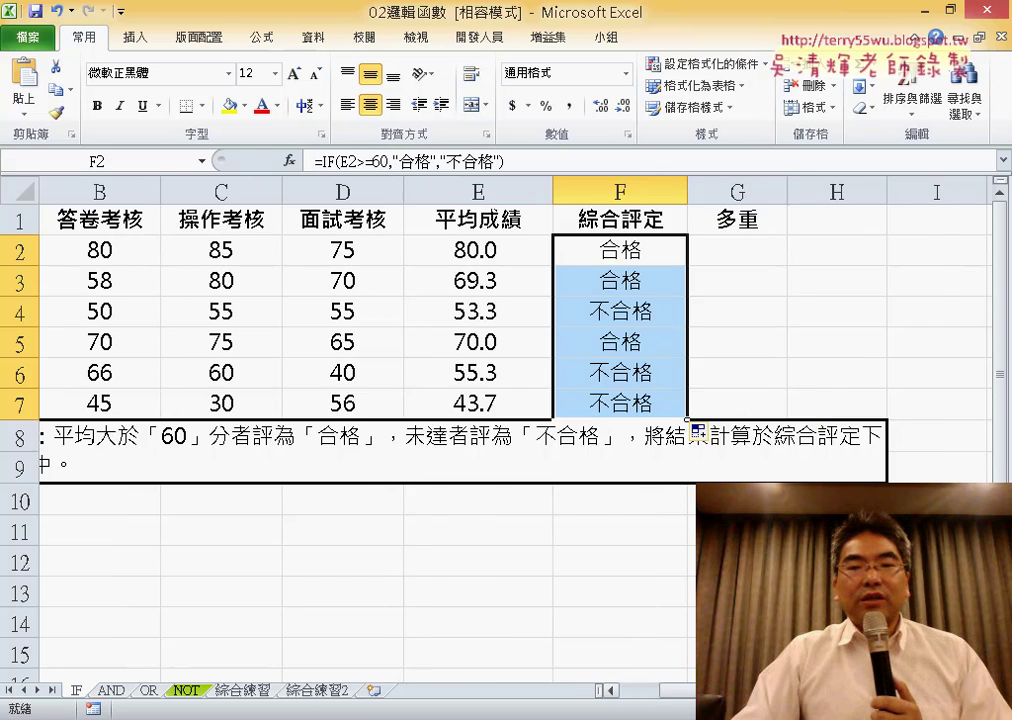
scroll(500, 350, "right", 2)
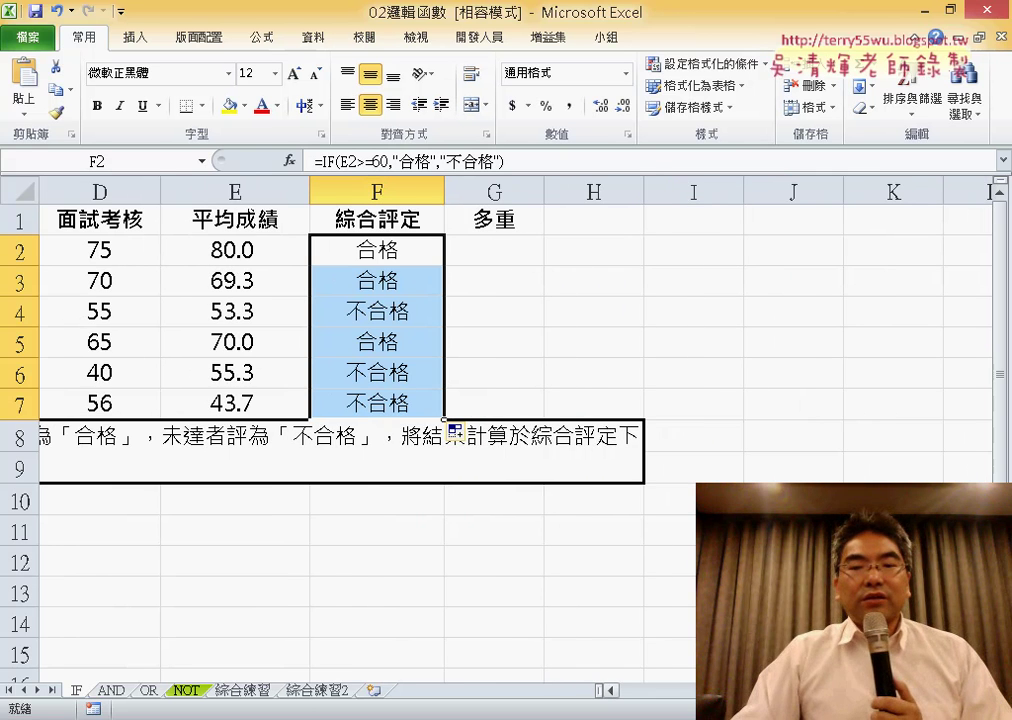
scroll(500, 350, "left", 2)
left_click(733, 256)
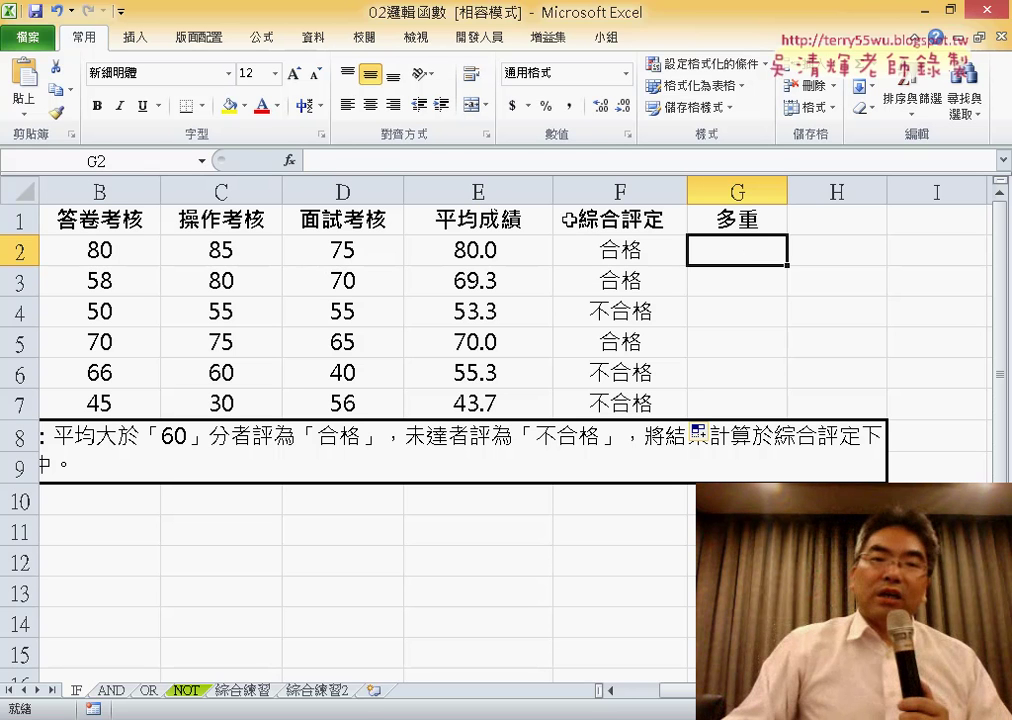
Insert an IF function into G2 and move its arguments dialog lower.
left_click(289, 161)
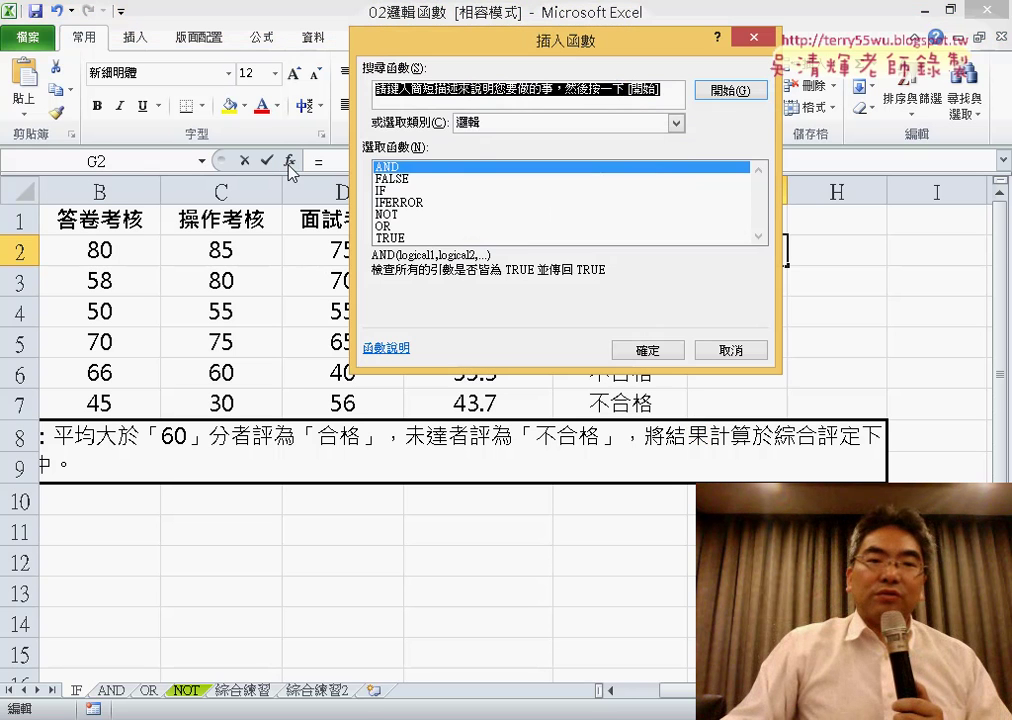
left_click(393, 191)
double_click(393, 193)
mouse_move(496, 80)
left_mouse_down()
mouse_move(409, 280)
mouse_move(426, 290)
left_mouse_up()
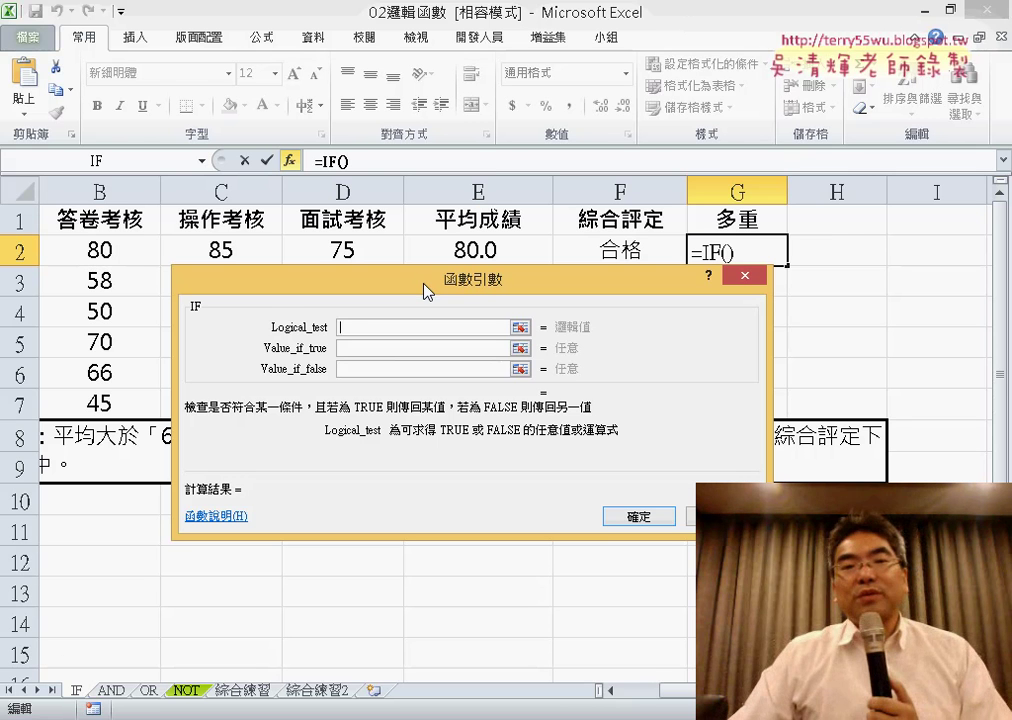
Set the IF to test E2>=80 and return A when true.
left_click(513, 250)
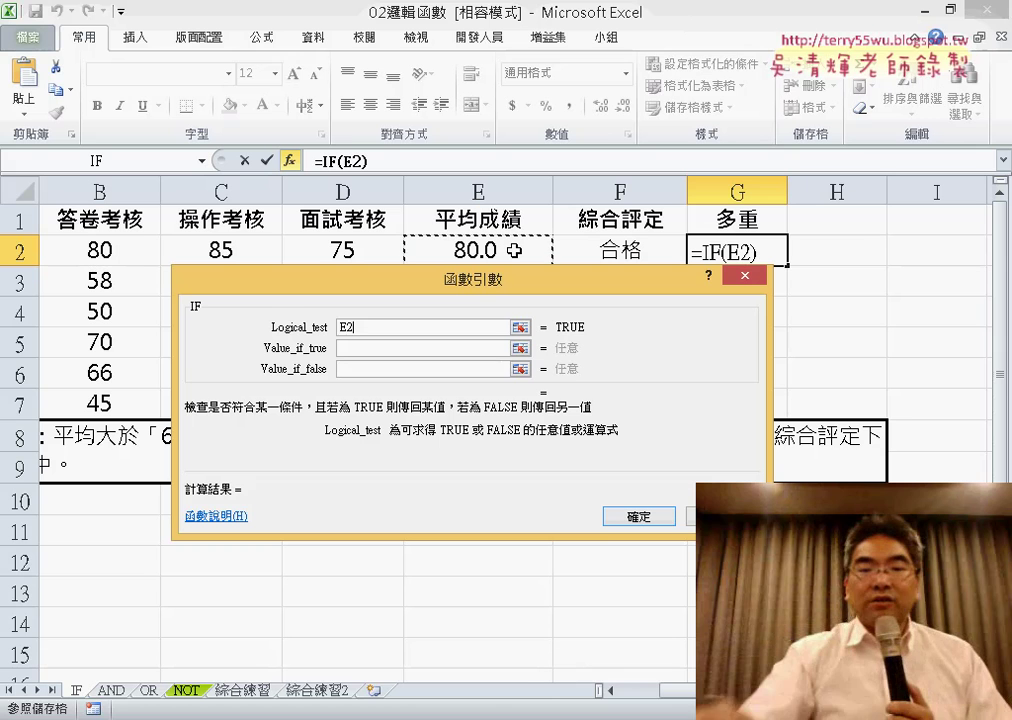
type(">儿")
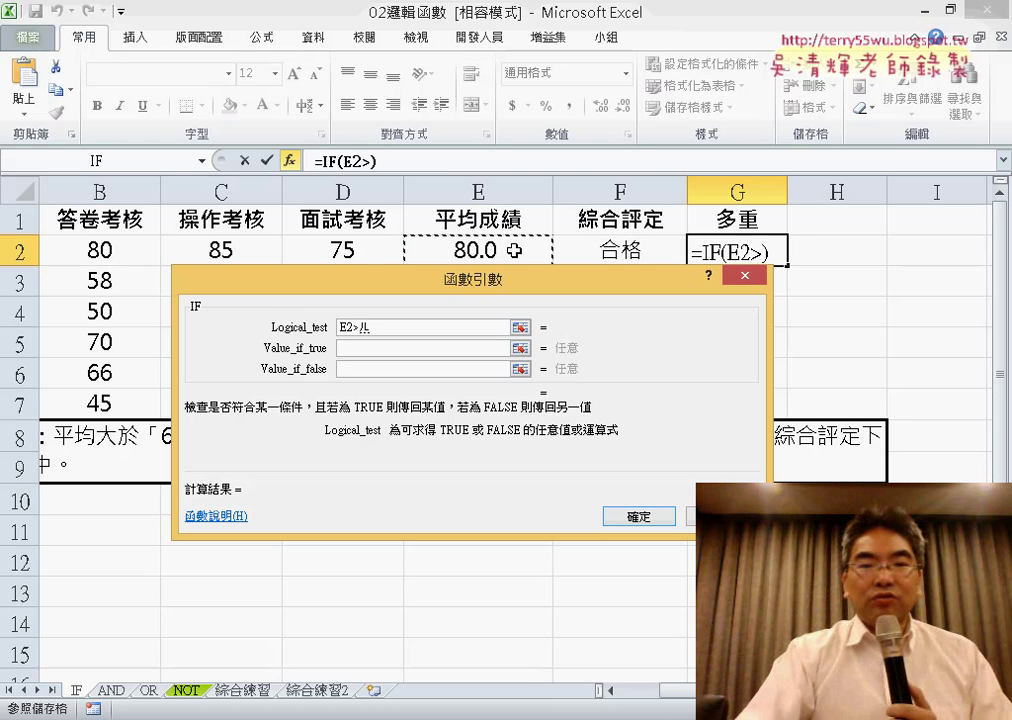
type("8")
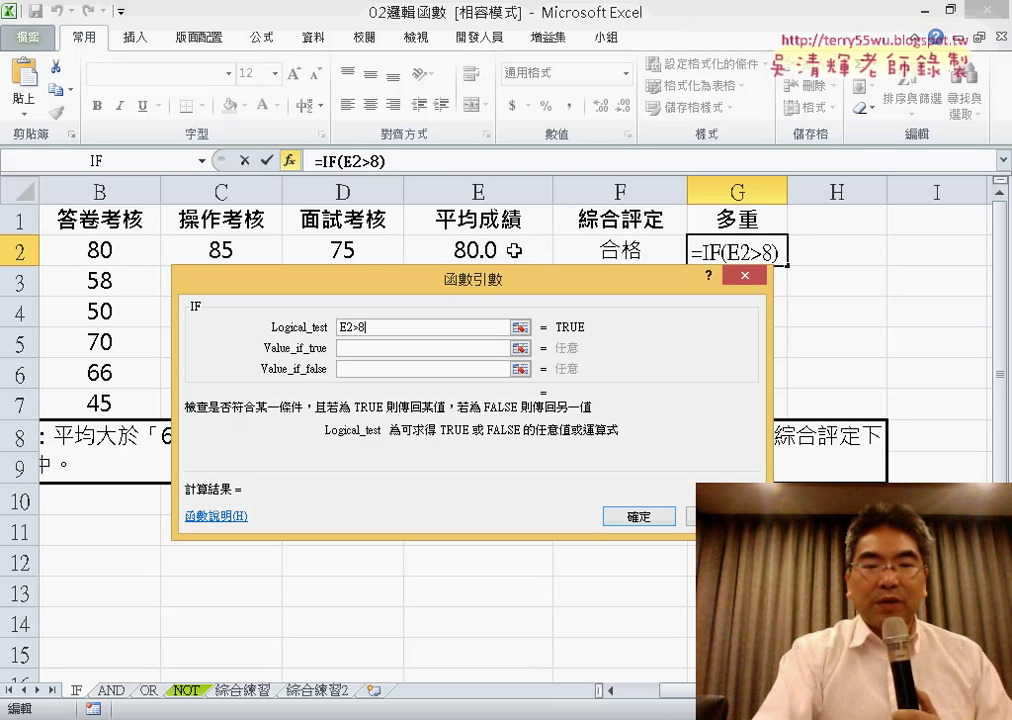
type("0")
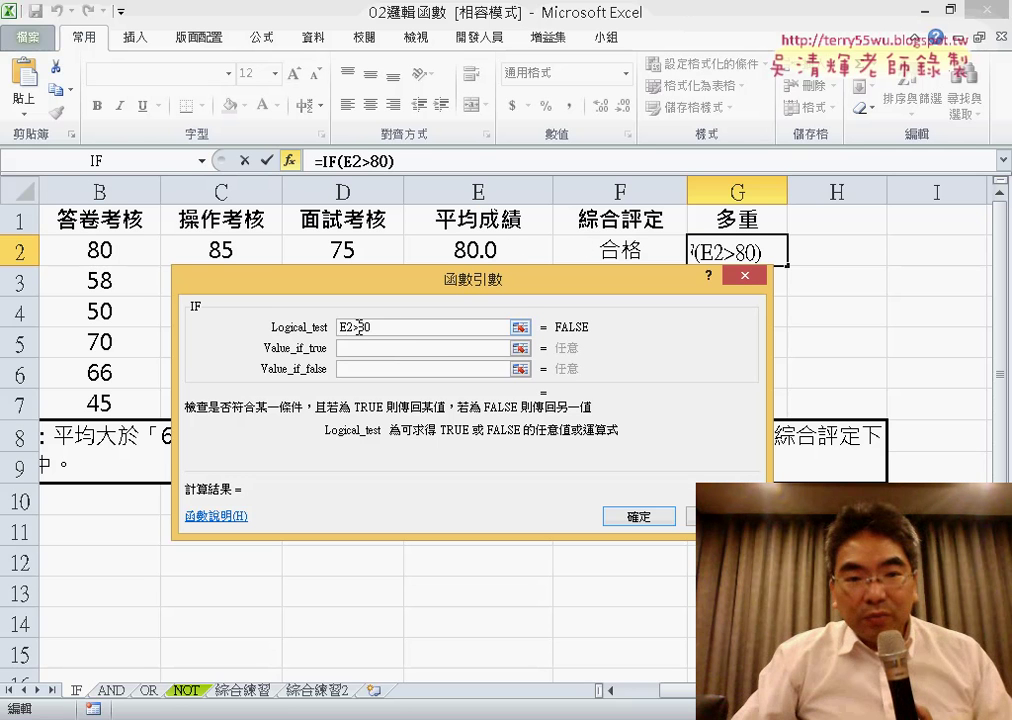
key("Left")
key("Left")
type("=")
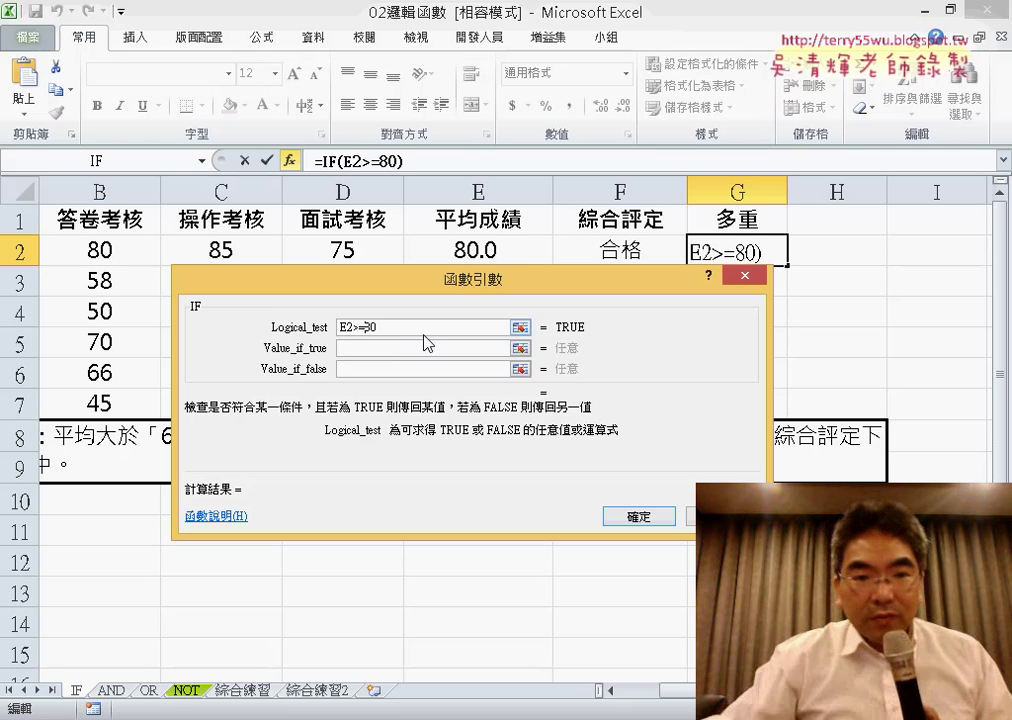
left_click(396, 349)
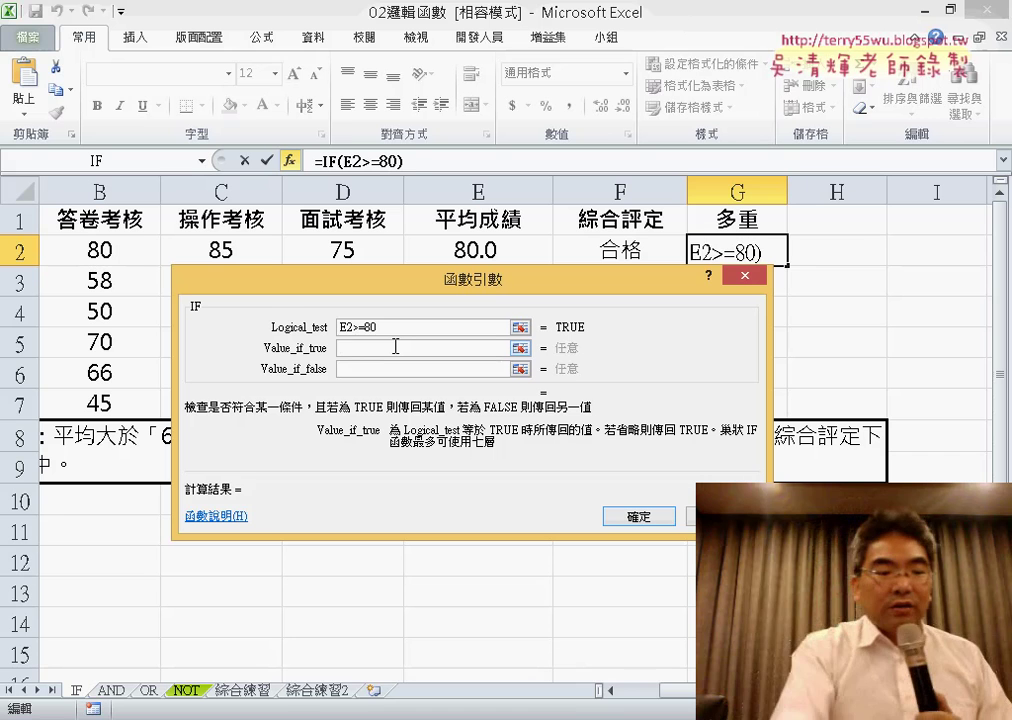
type("A")
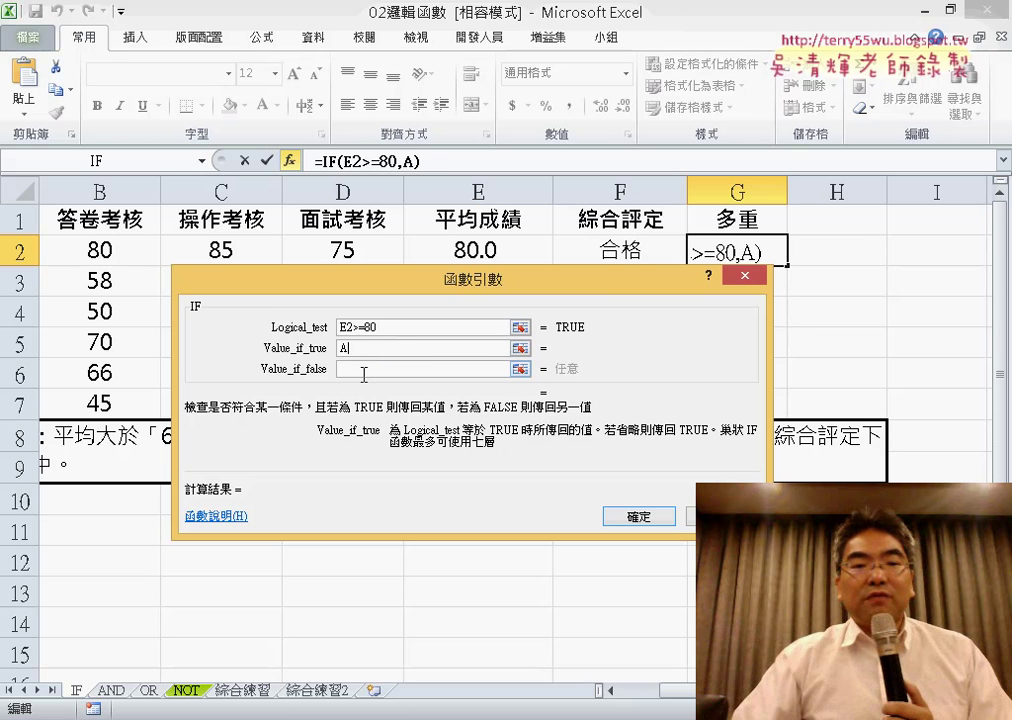
left_click(363, 370)
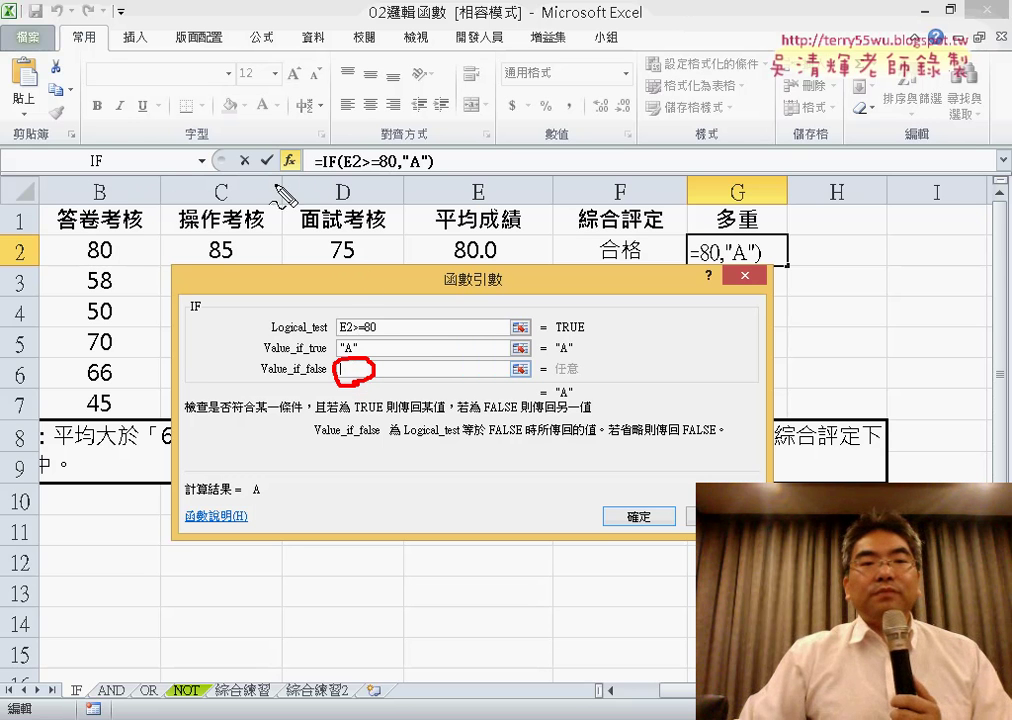
Draw teaching annotations highlighting the IF function name.
left_click_drag(300, 142, 290, 138)
left_click_drag(345, 74, 288, 134)
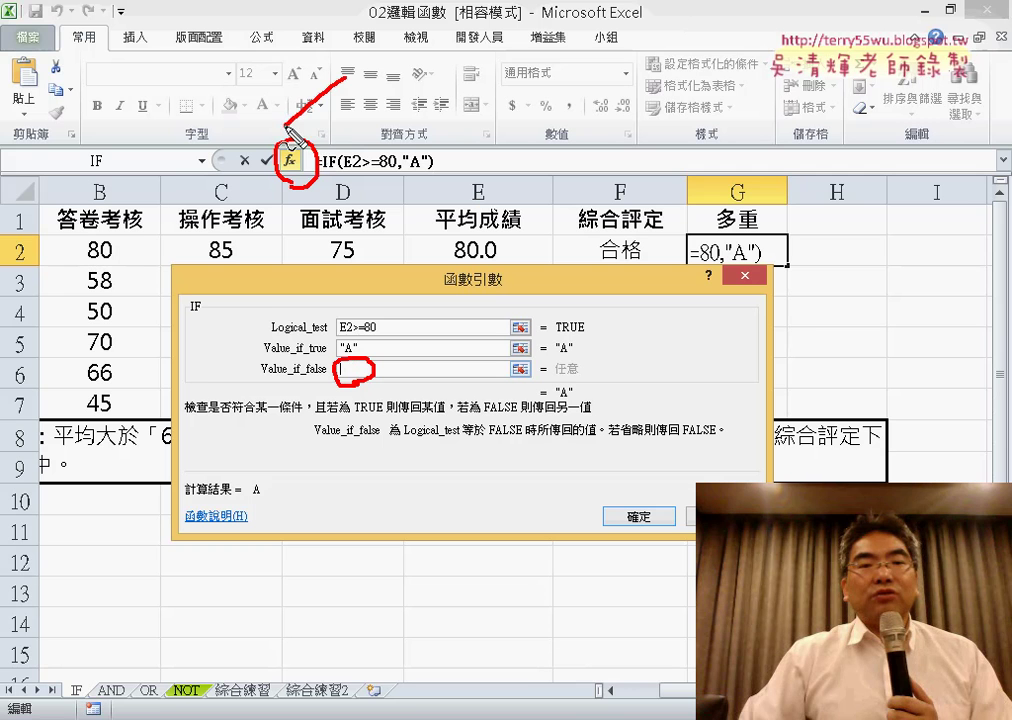
left_click_drag(283, 86, 322, 158)
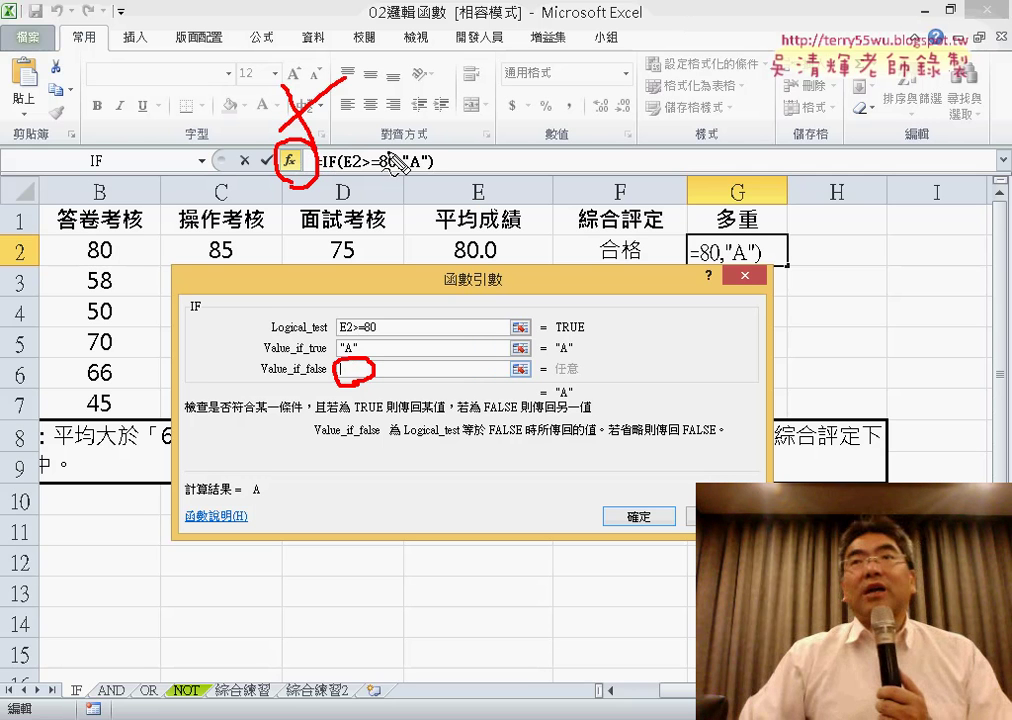
mouse_move(198, 157)
left_mouse_down()
mouse_move(197, 175)
mouse_move(200, 142)
left_mouse_up()
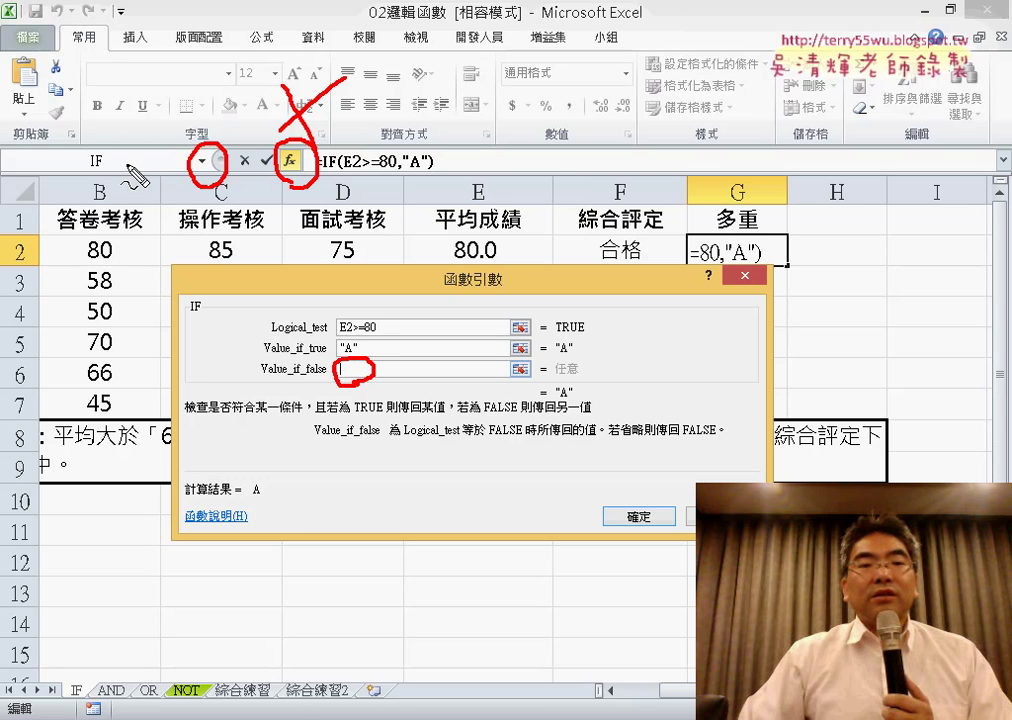
left_click_drag(128, 168, 118, 150)
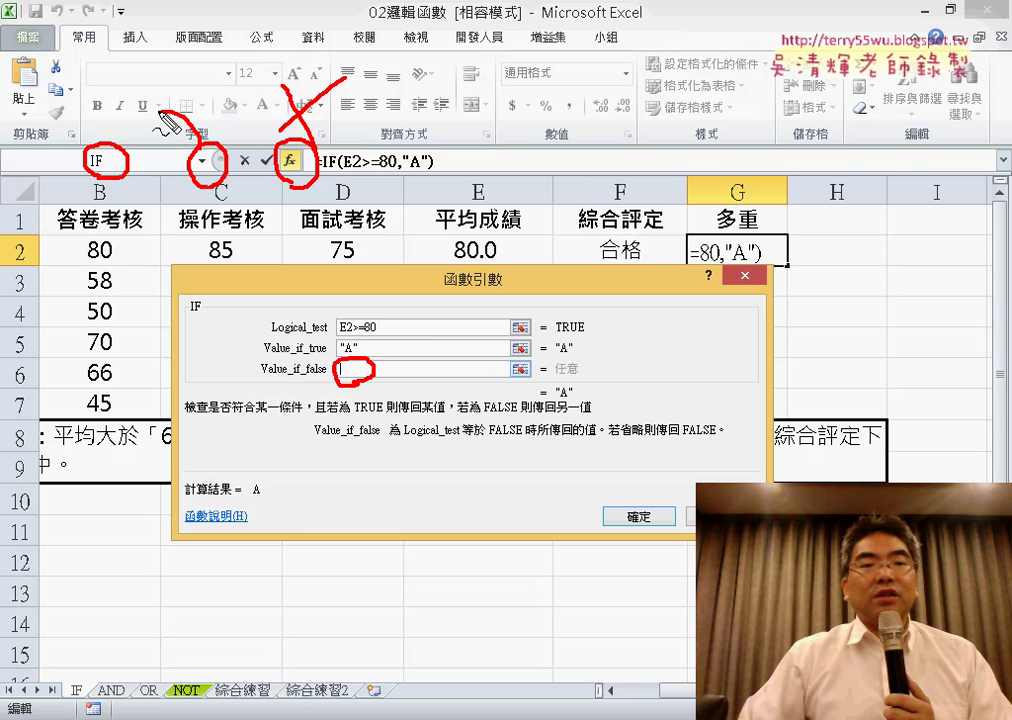
left_click_drag(205, 160, 115, 125)
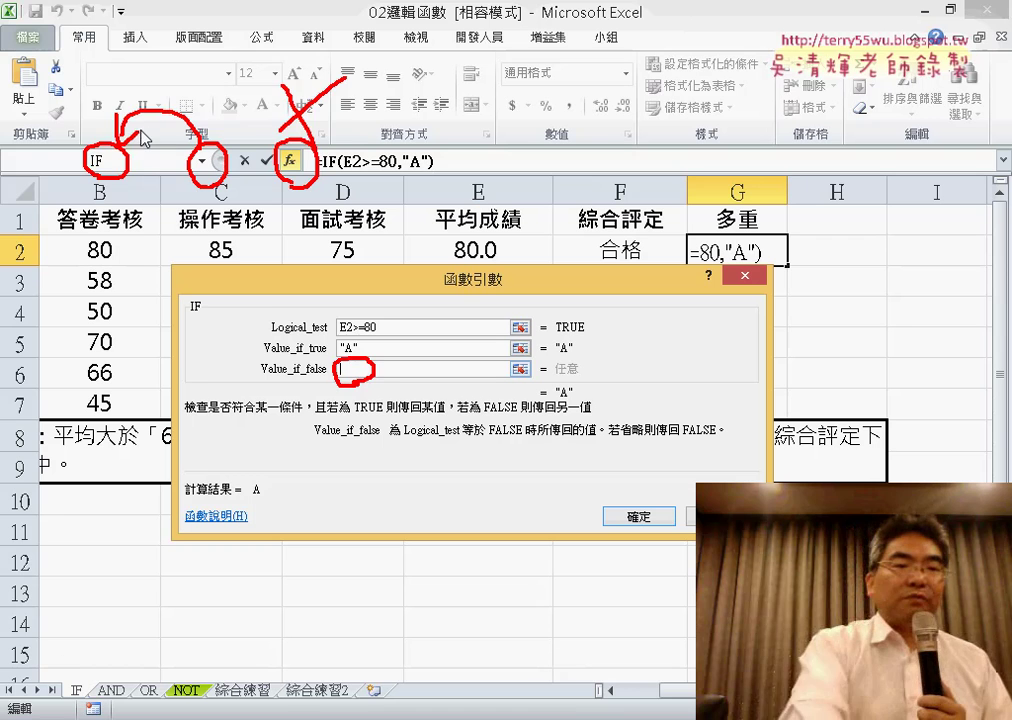
Clear the annotations and nest an empty IF as G2's below-80 result.
key("Escape")
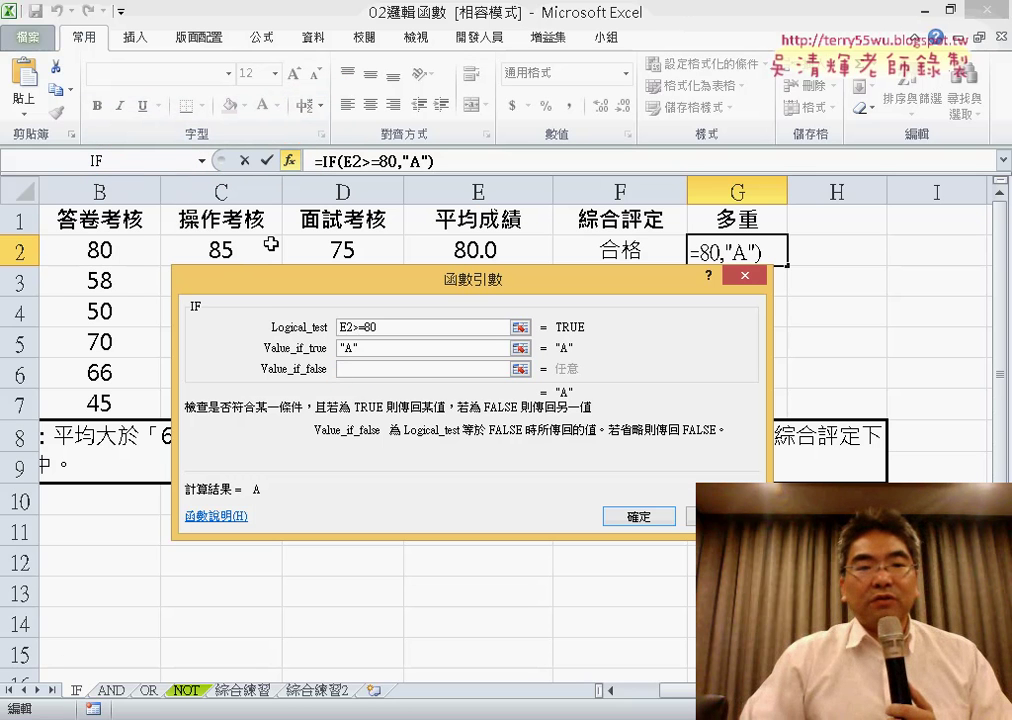
left_click(203, 161)
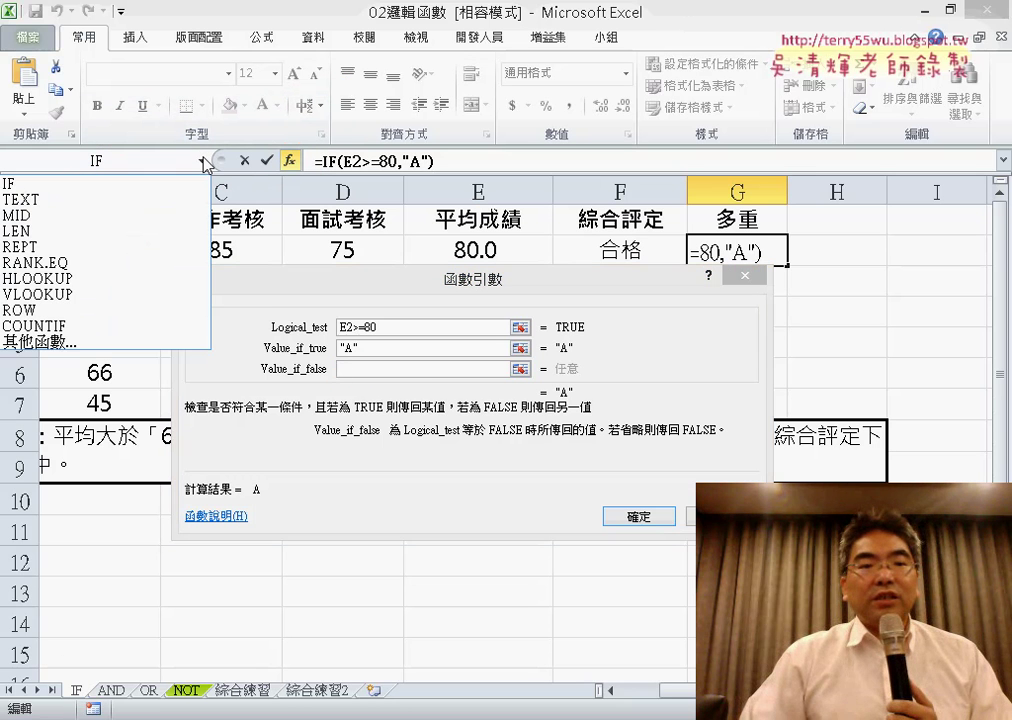
left_click(122, 186)
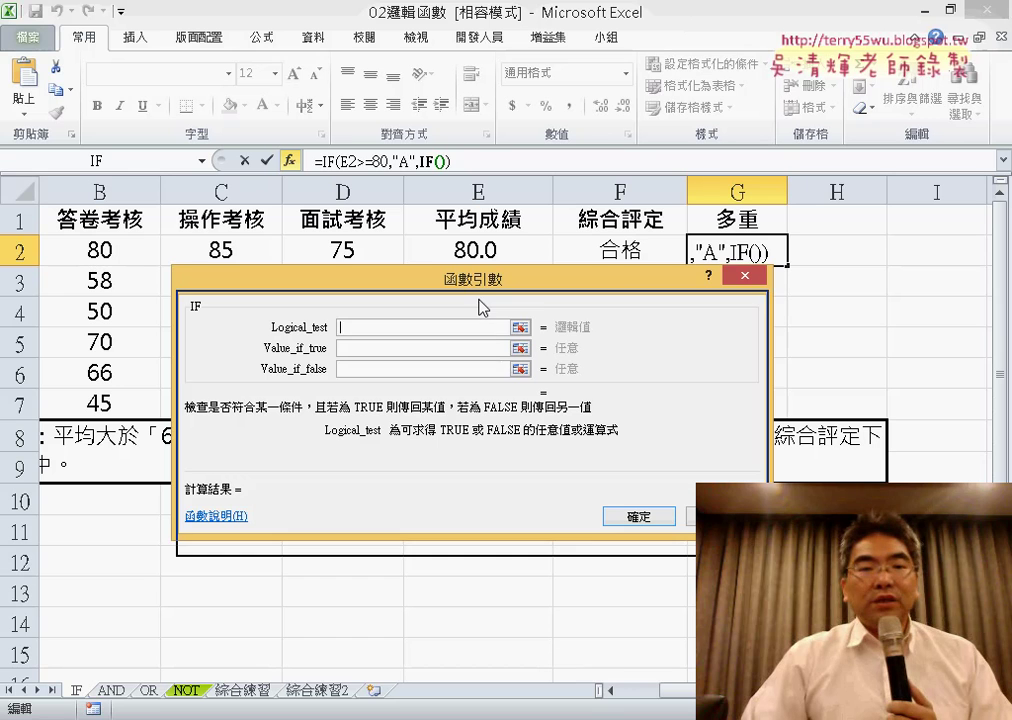
Make the nested IF test E2>=70 and return B when true.
left_click_drag(480, 285, 481, 306)
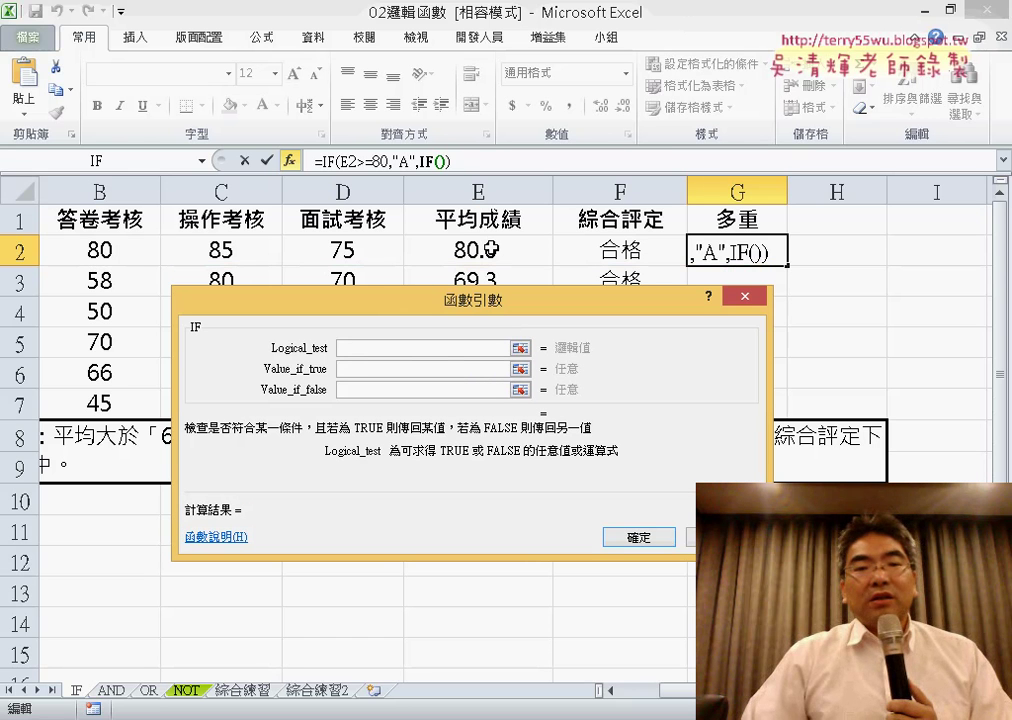
left_click(491, 248)
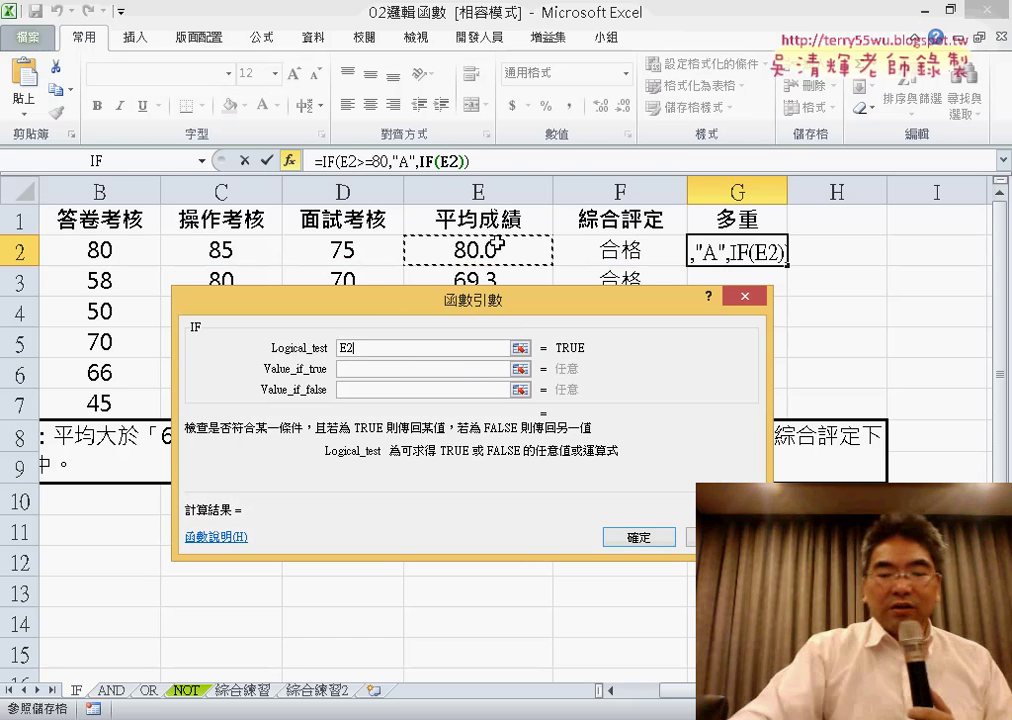
type(">=")
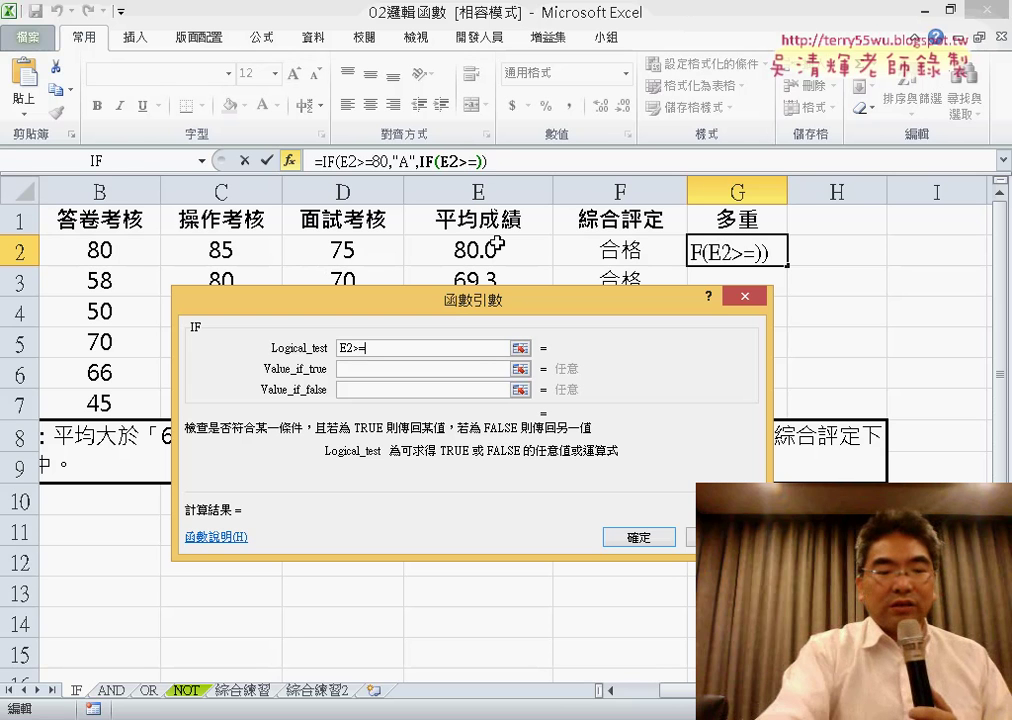
type("70")
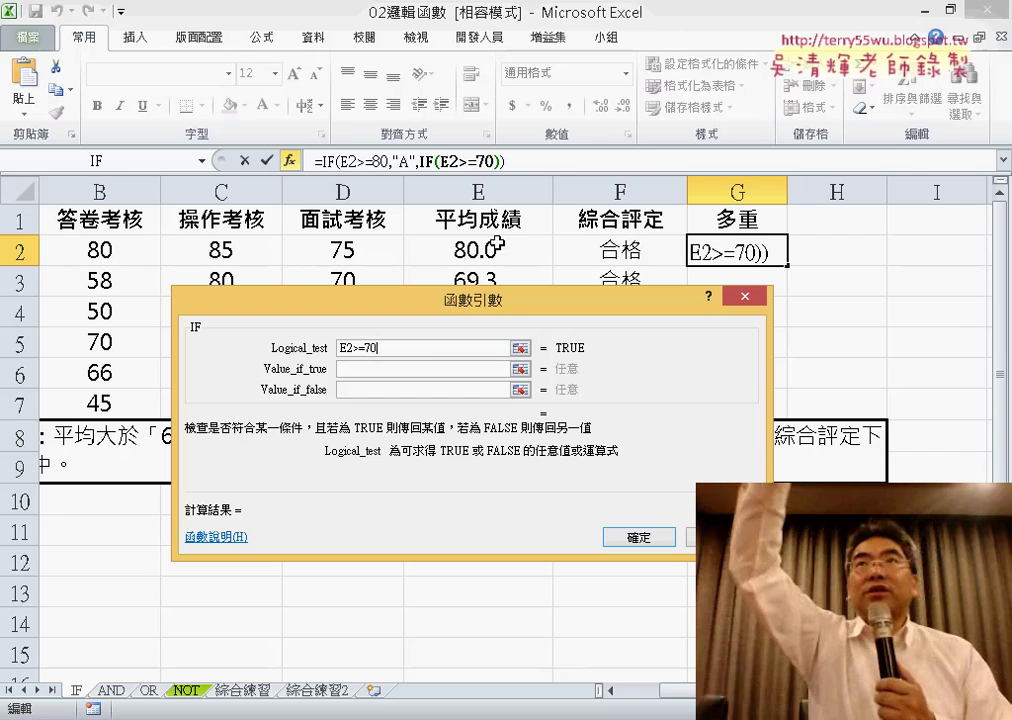
left_click(433, 367)
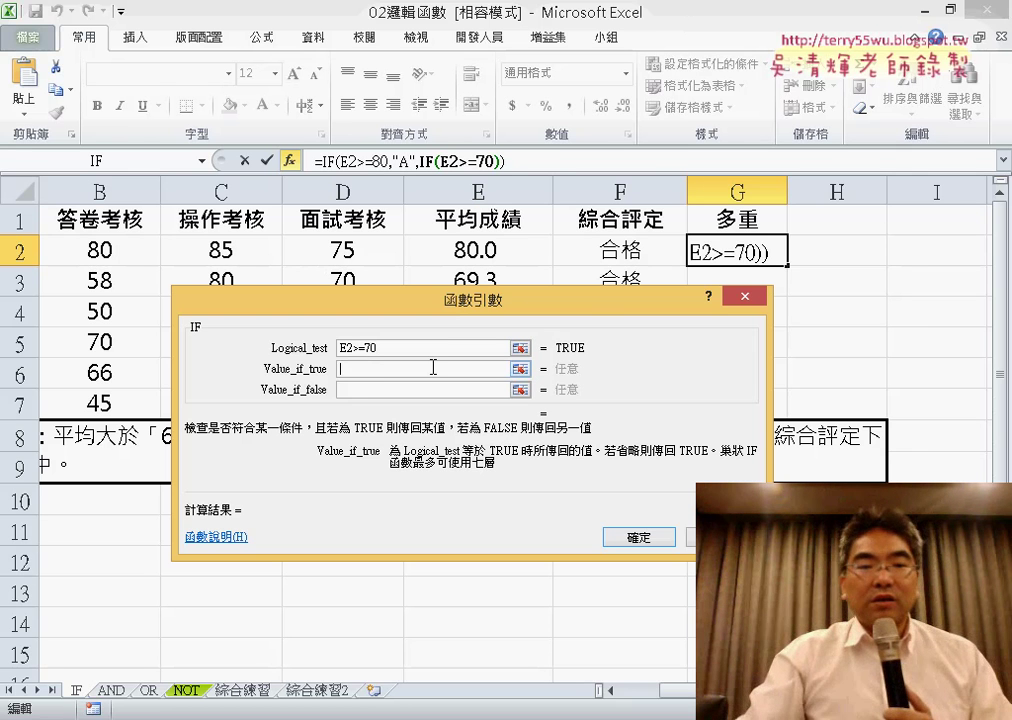
type("B")
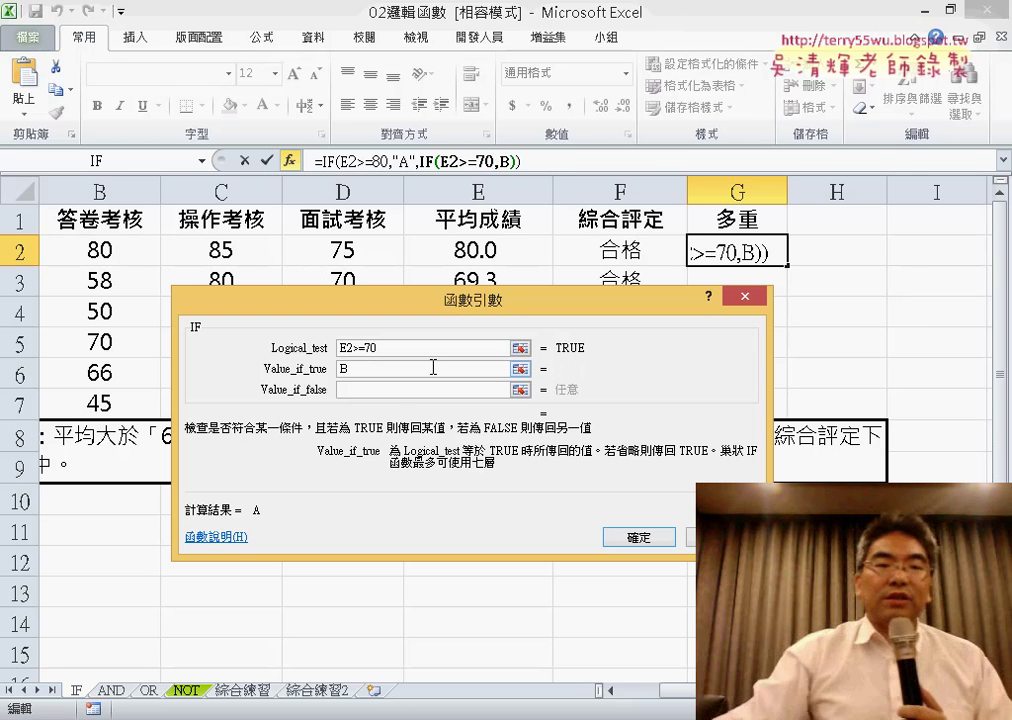
left_click(386, 389)
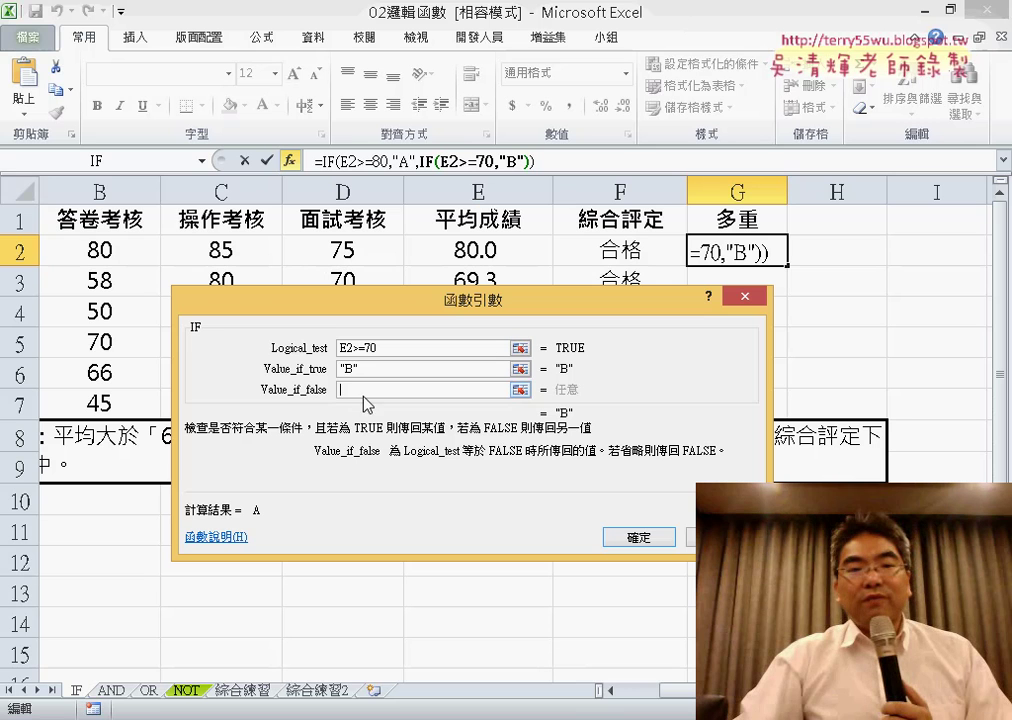
left_click(202, 160)
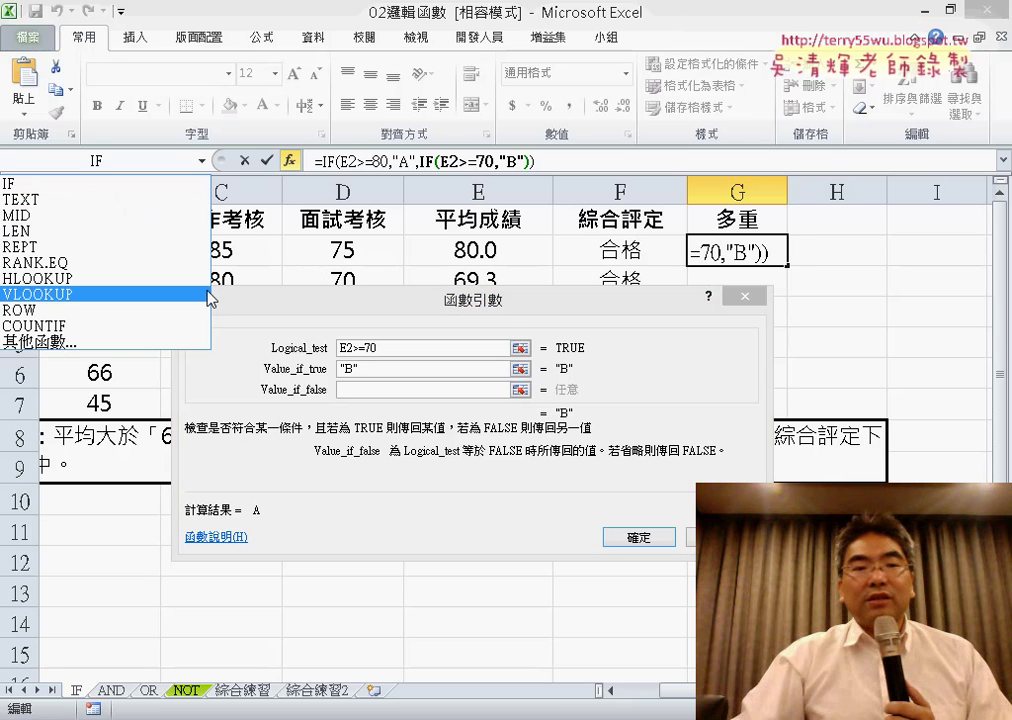
Nest a third IF testing E2>=60 that returns C, otherwise D.
left_click(98, 184)
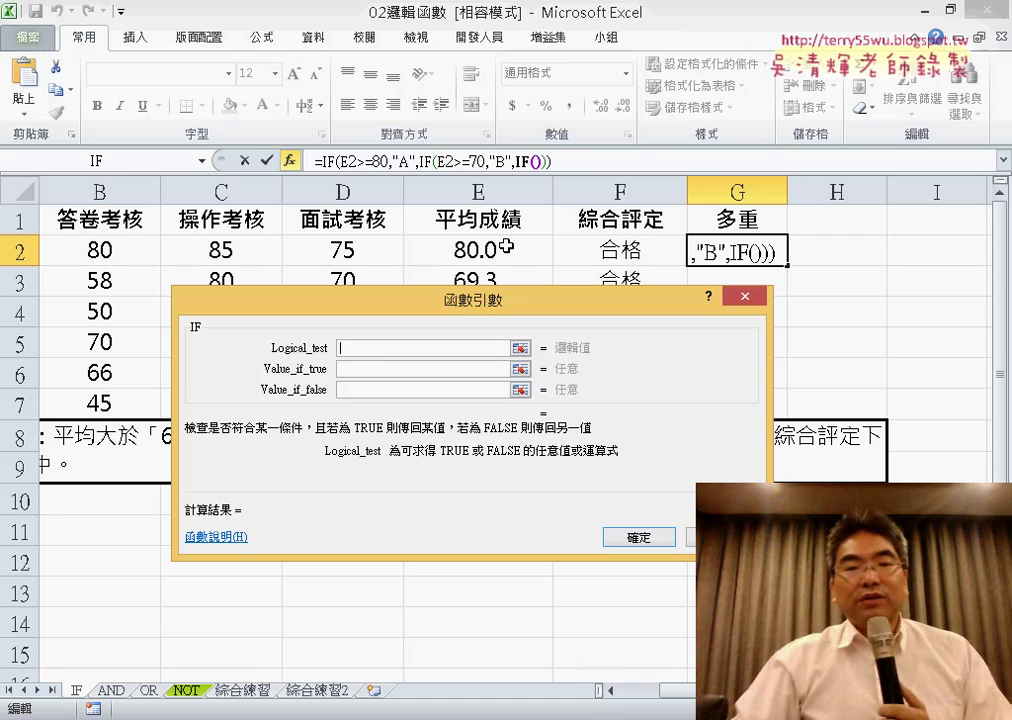
left_click(508, 246)
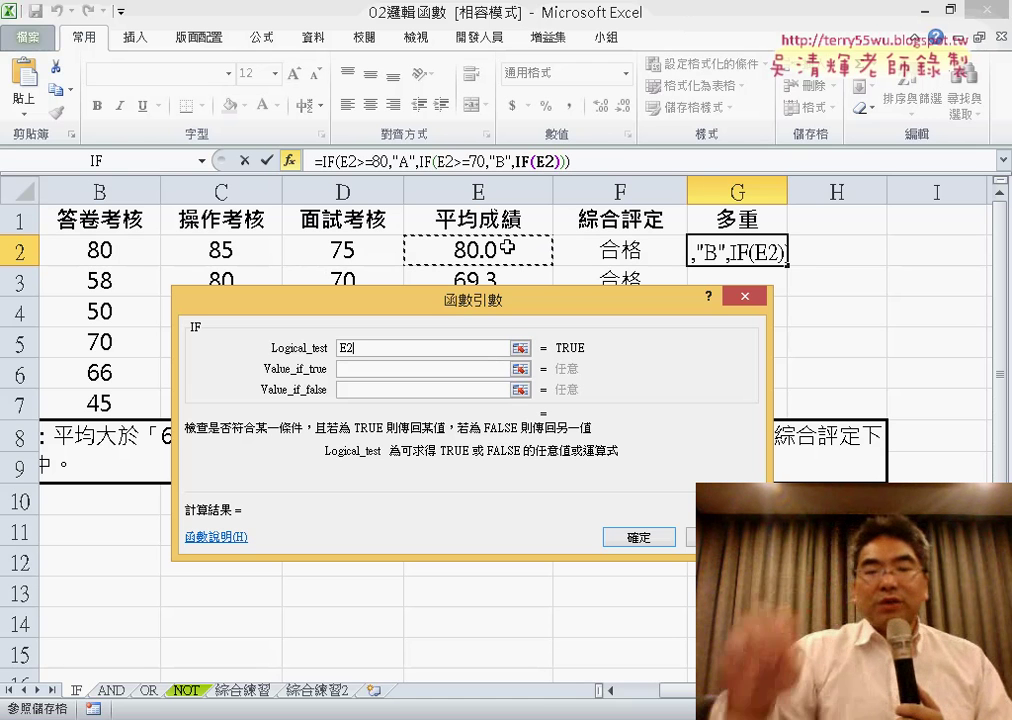
type(">=")
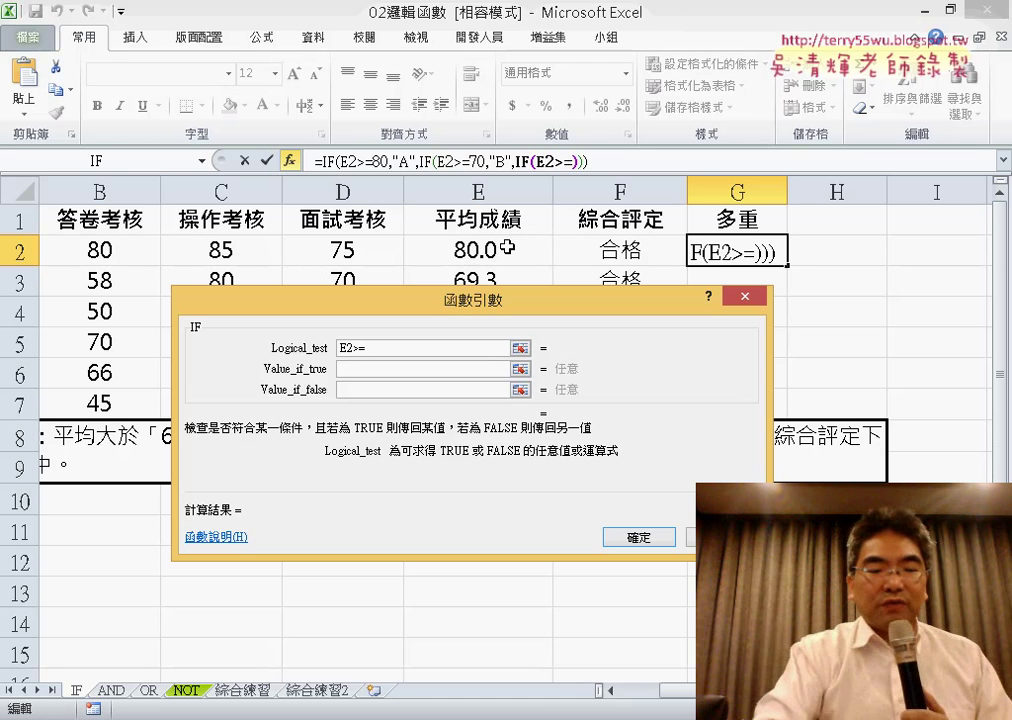
type("60")
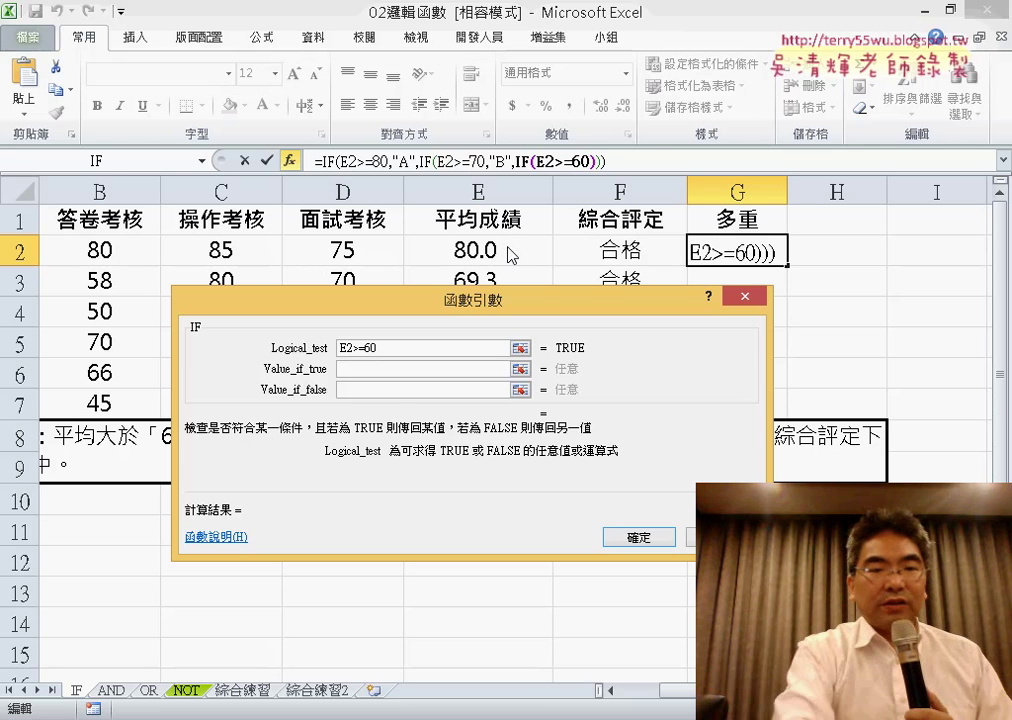
key("Tab")
type("C")
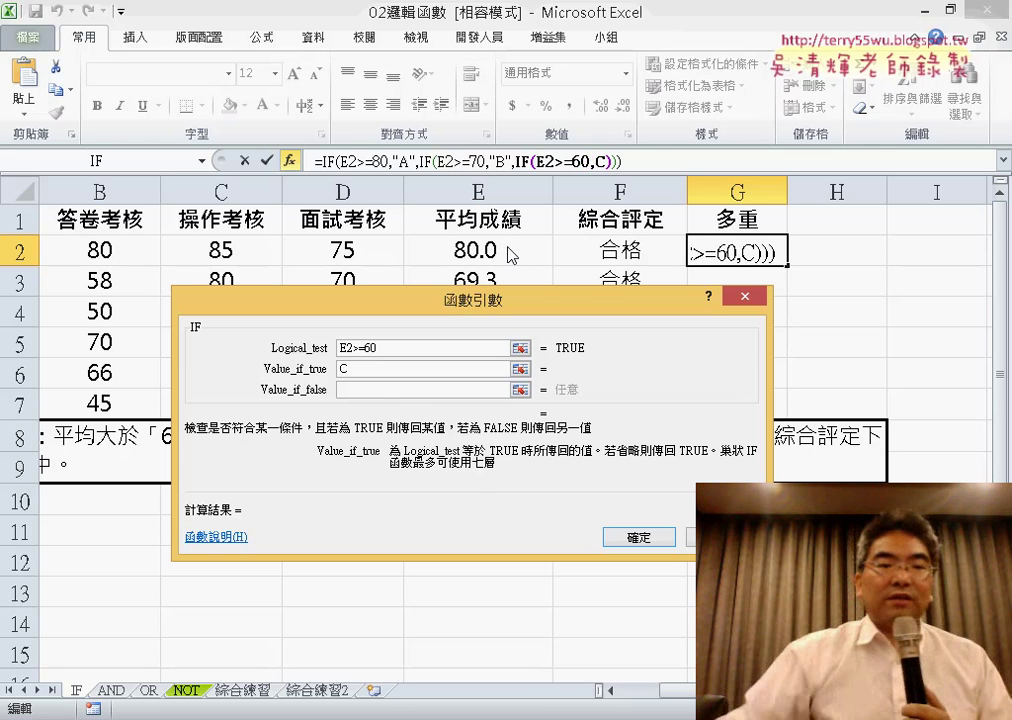
key("Tab")
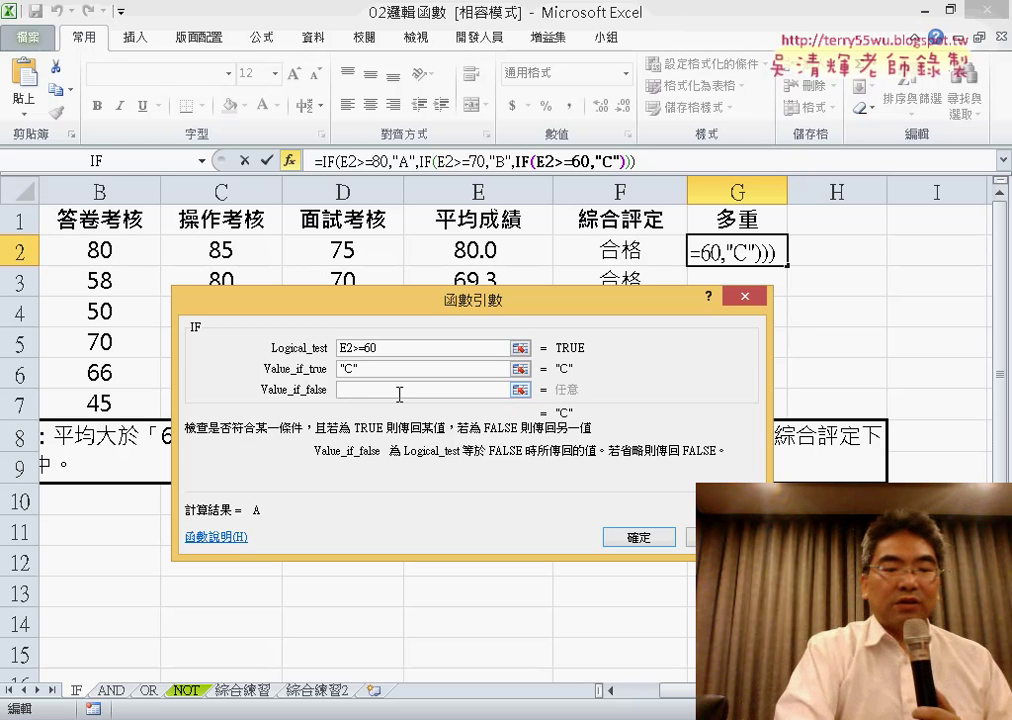
type("D")
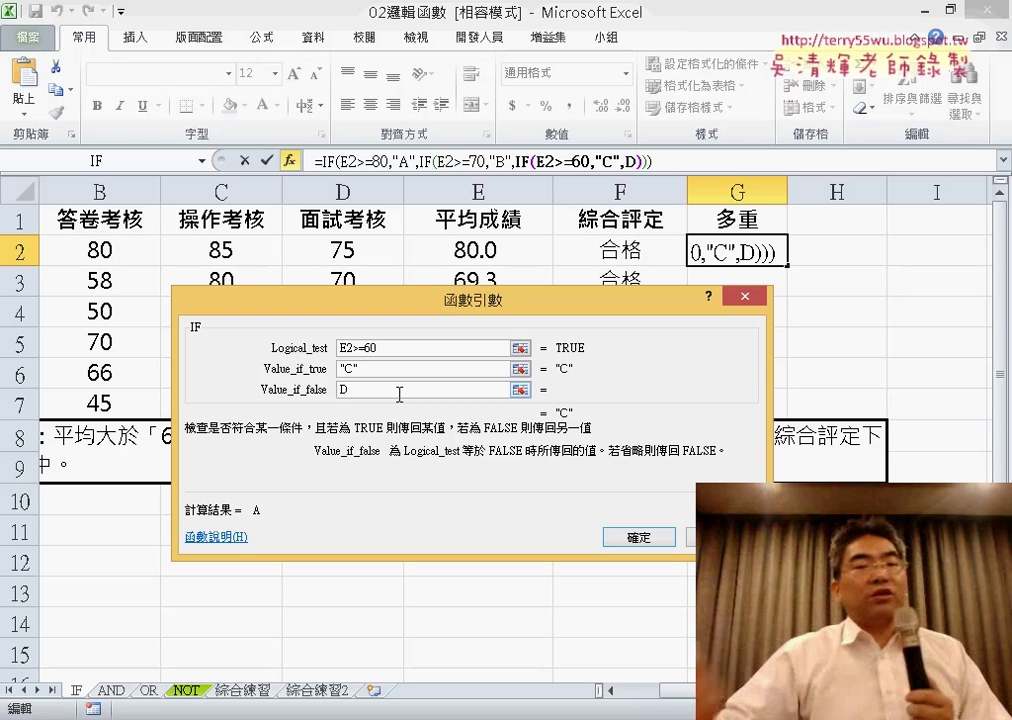
left_click(401, 369)
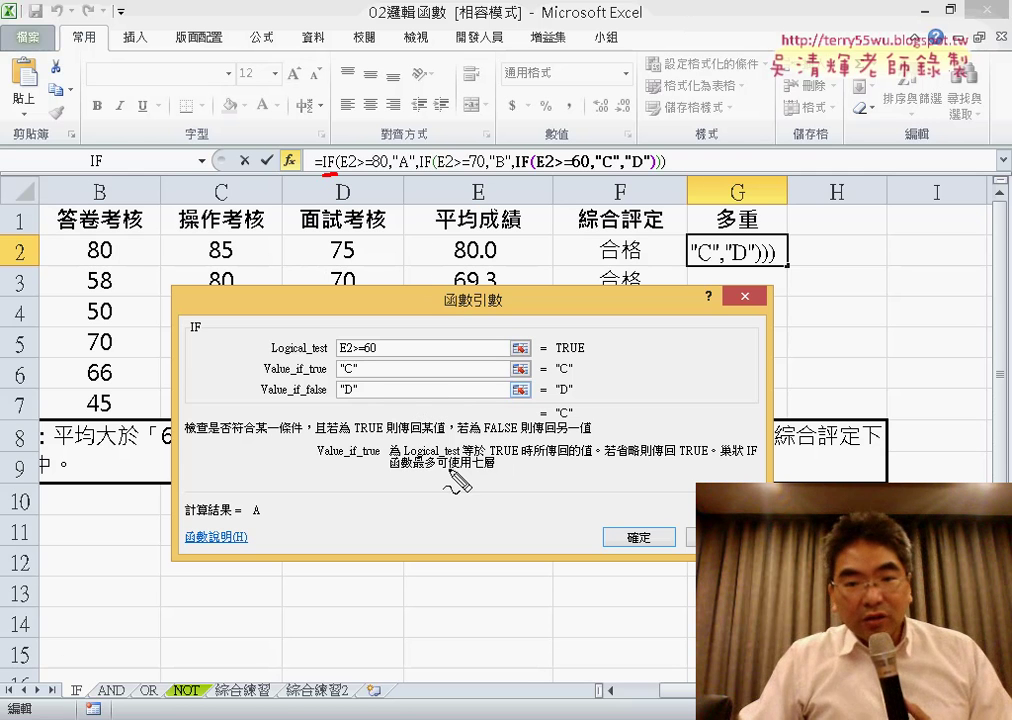
left_click_drag(710, 455, 772, 453)
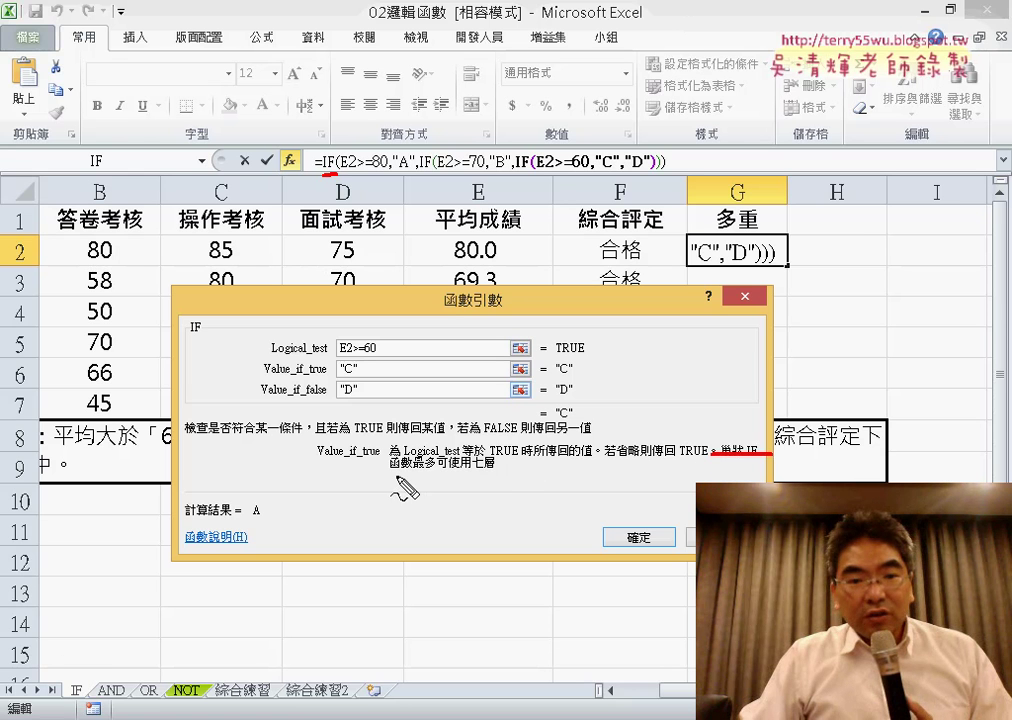
mouse_move(397, 466)
left_mouse_down()
mouse_move(492, 468)
mouse_move(490, 442)
left_mouse_up()
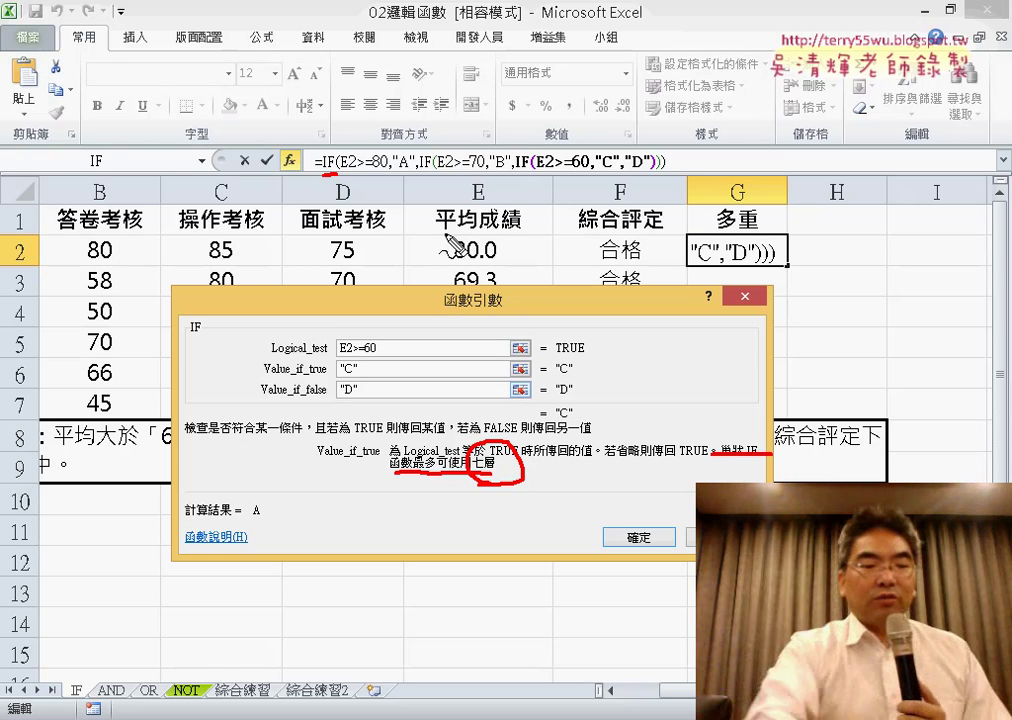
key("Escape")
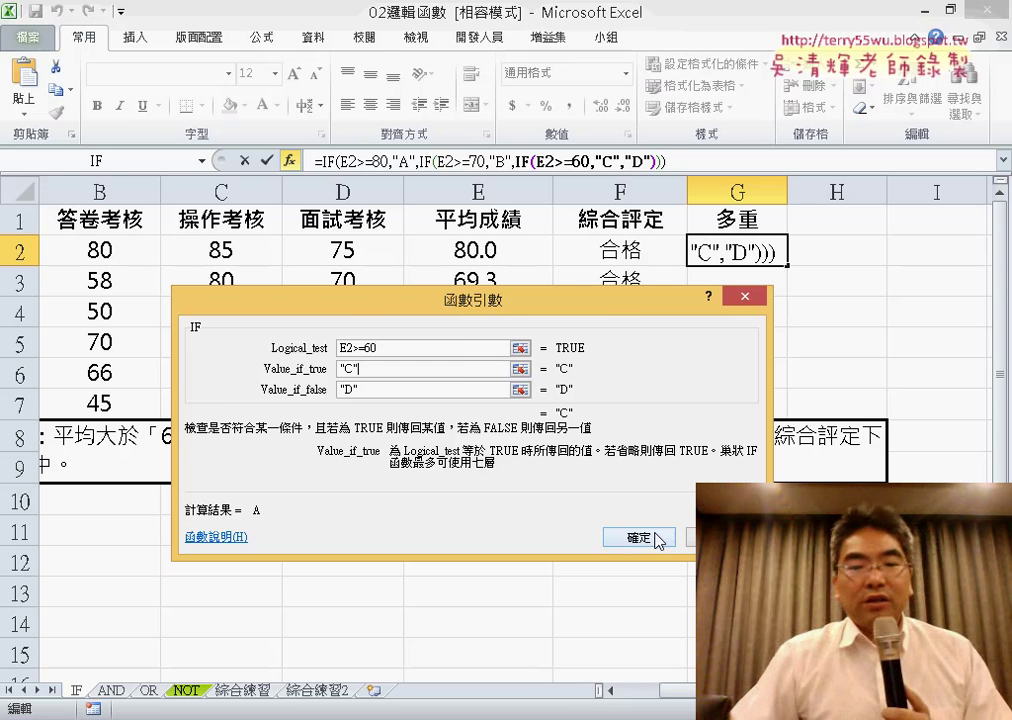
Confirm the grading formula, fill it down to G7, and reselect G2.
left_click(655, 537)
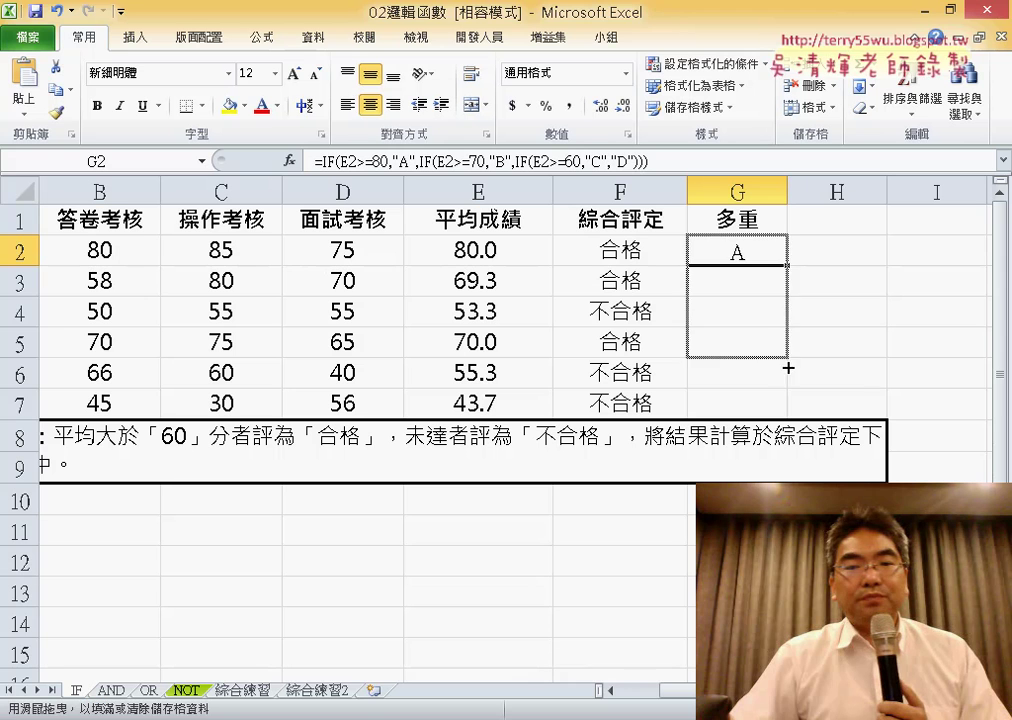
left_click_drag(789, 263, 787, 416)
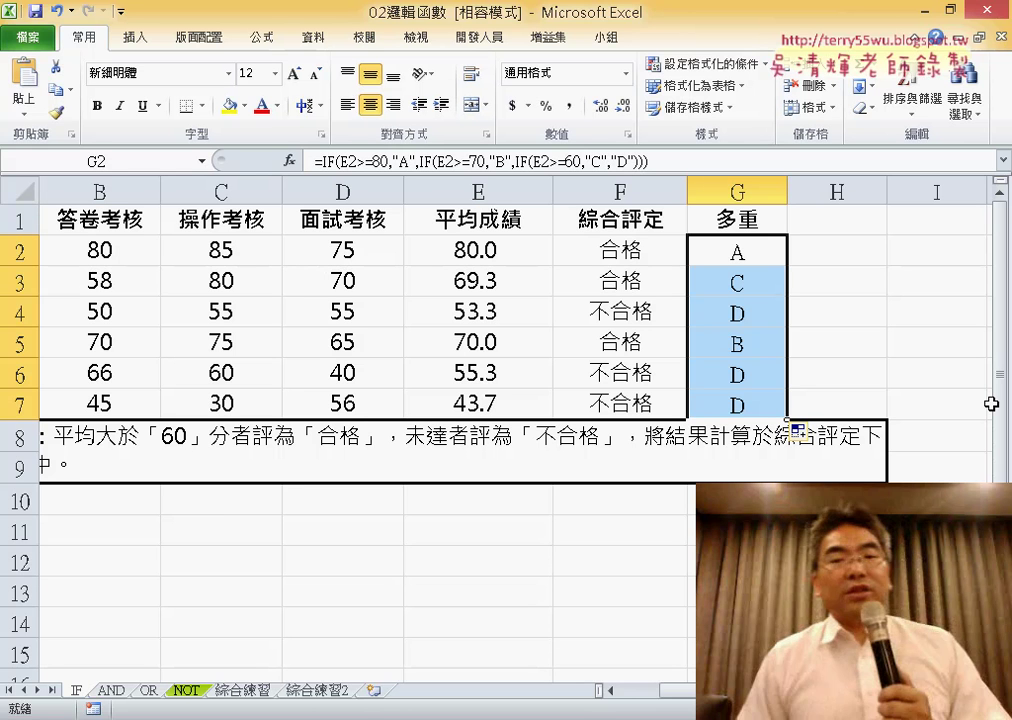
left_click(725, 258)
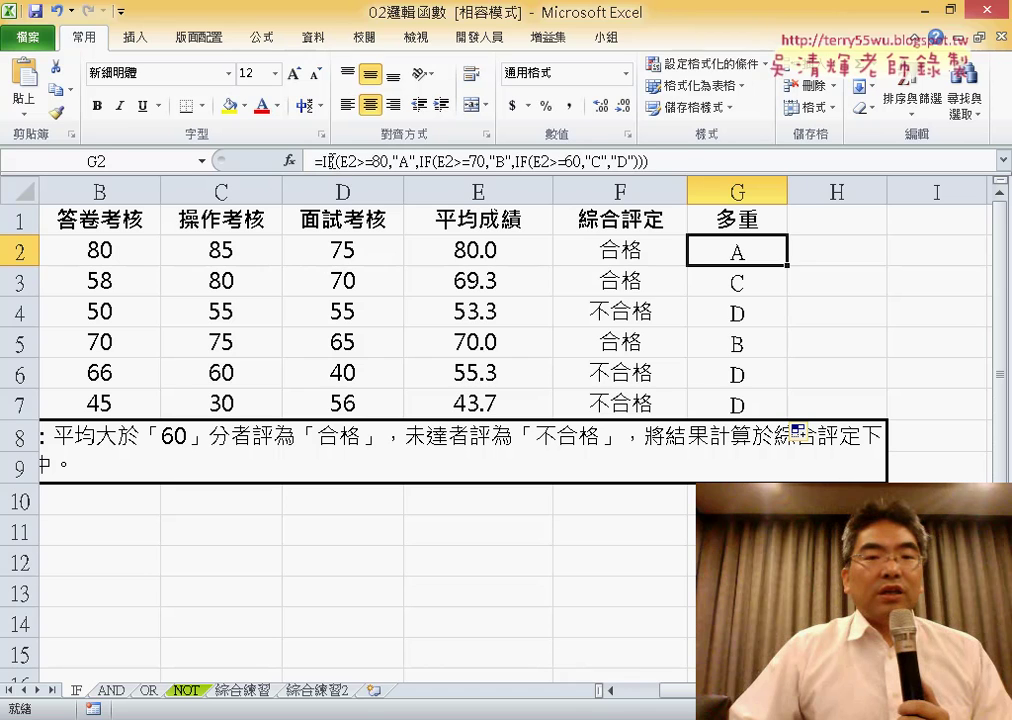
Reopen G2's Function Arguments and delete the nested IFs from Value_if_false.
left_click(290, 160)
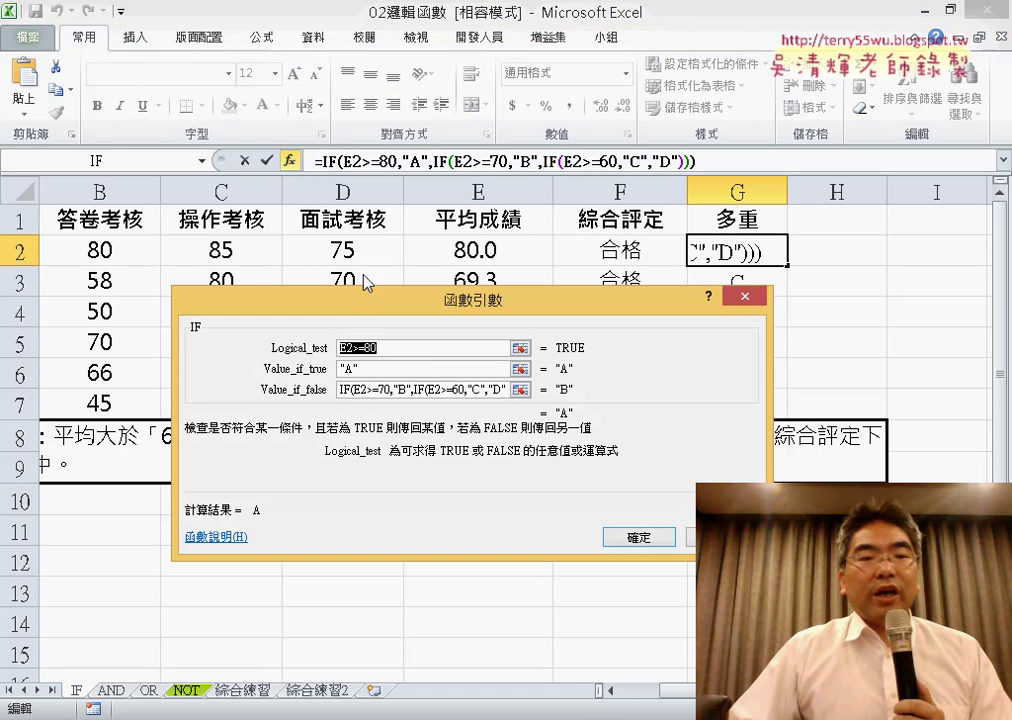
left_click_drag(365, 296, 271, 98)
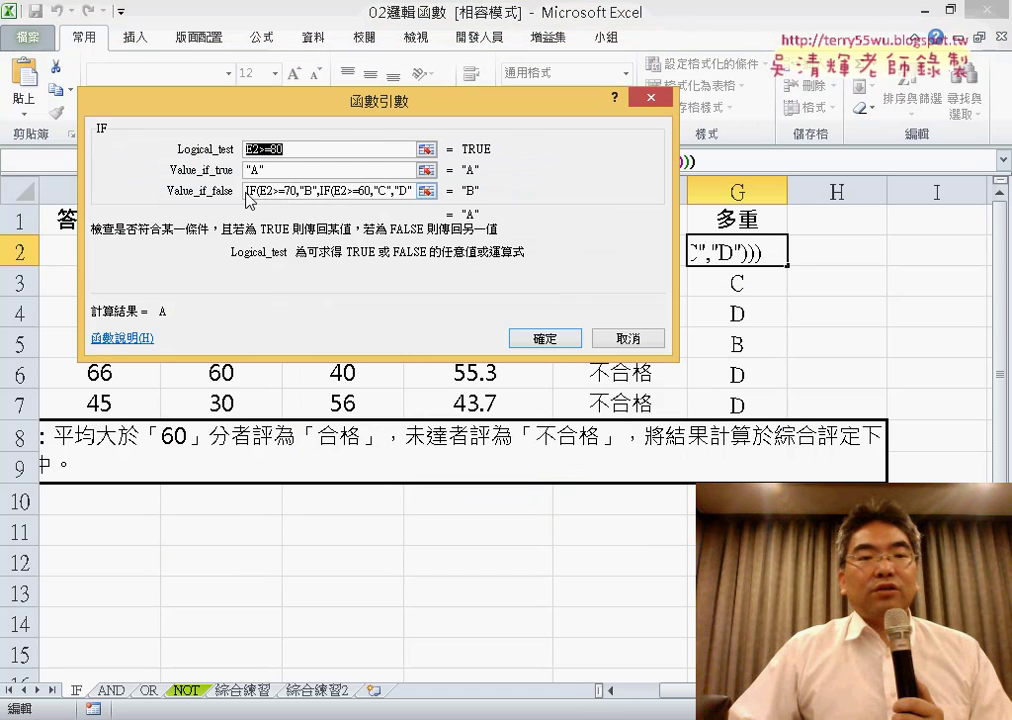
left_click_drag(250, 190, 324, 190)
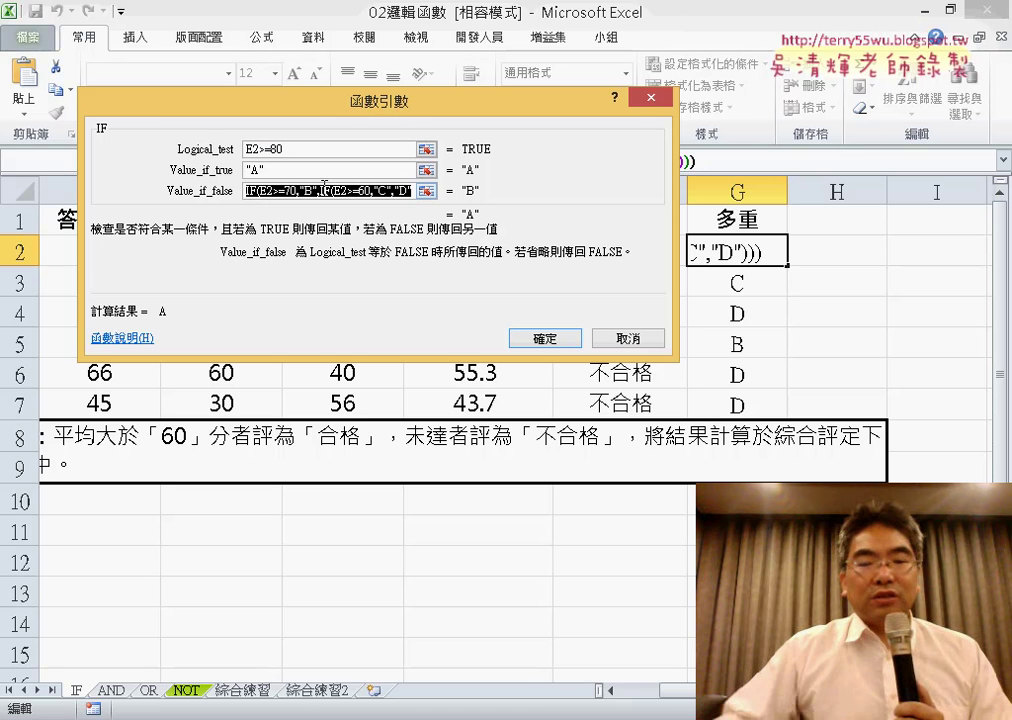
key("Delete")
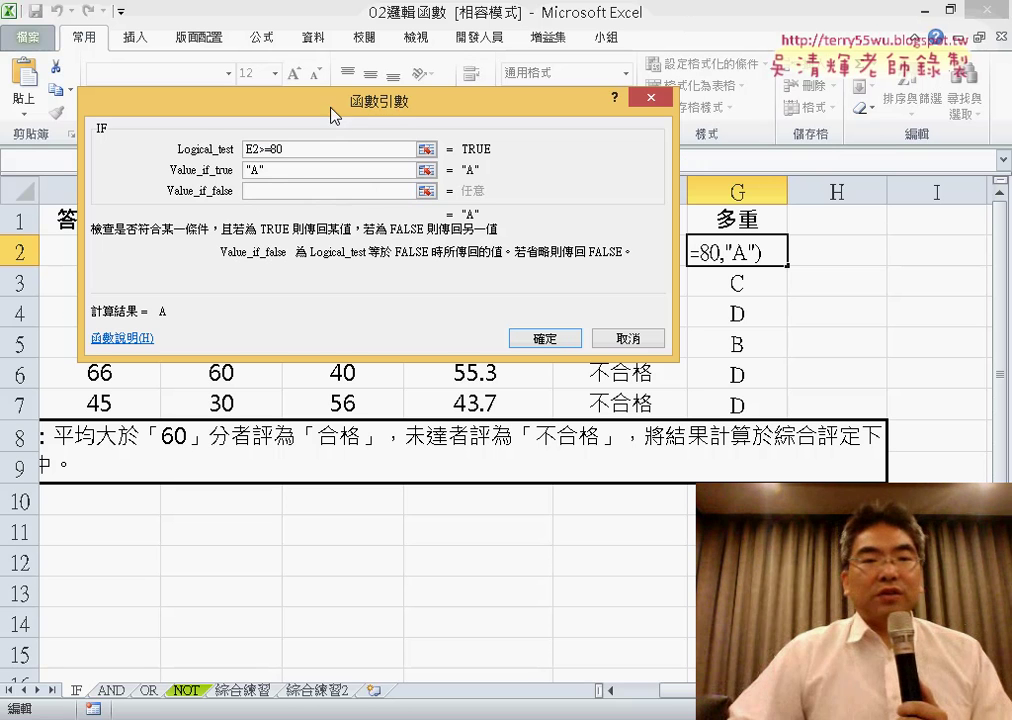
left_click_drag(333, 110, 322, 230)
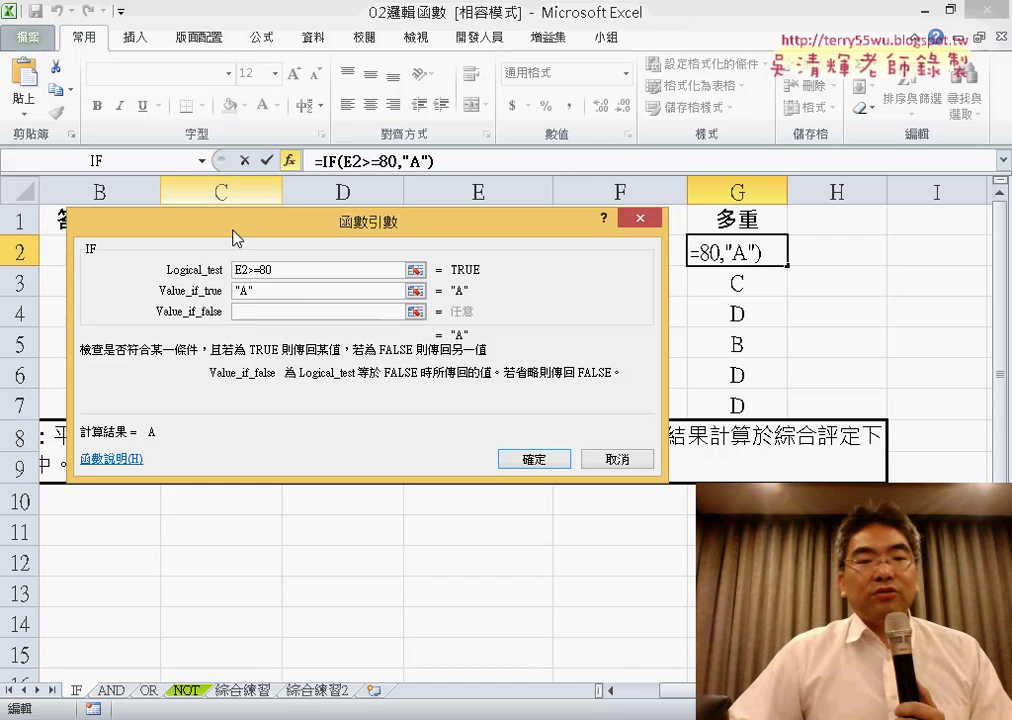
left_click_drag(223, 249, 272, 265)
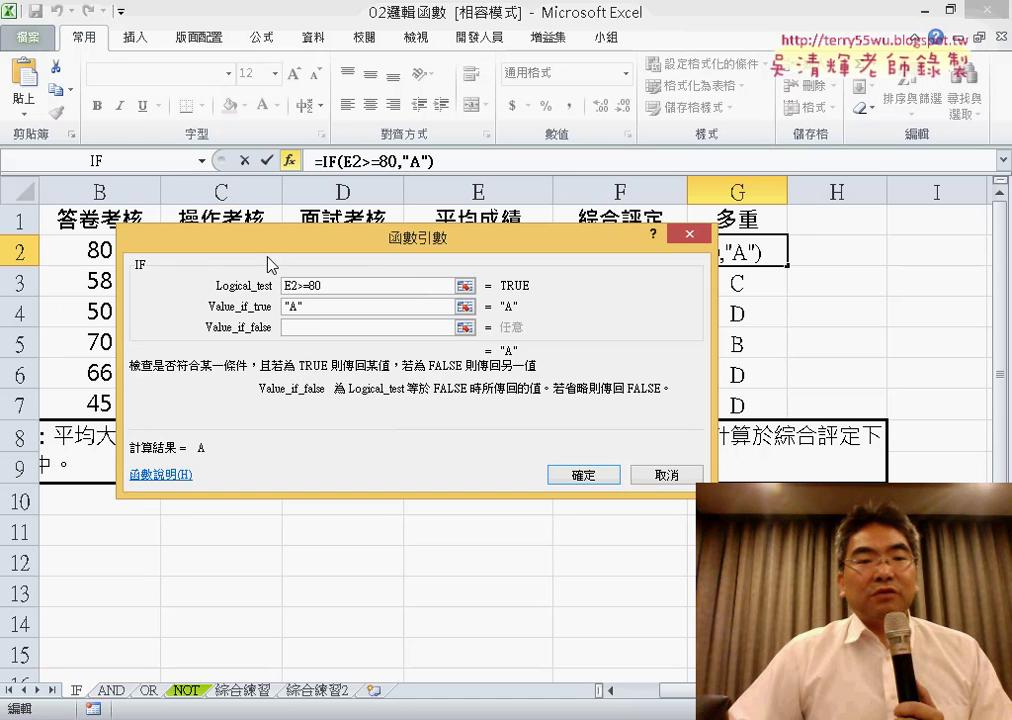
Show on screen how the Name Box list feeds Value_if_false, then nest a new IF there.
left_click(203, 160)
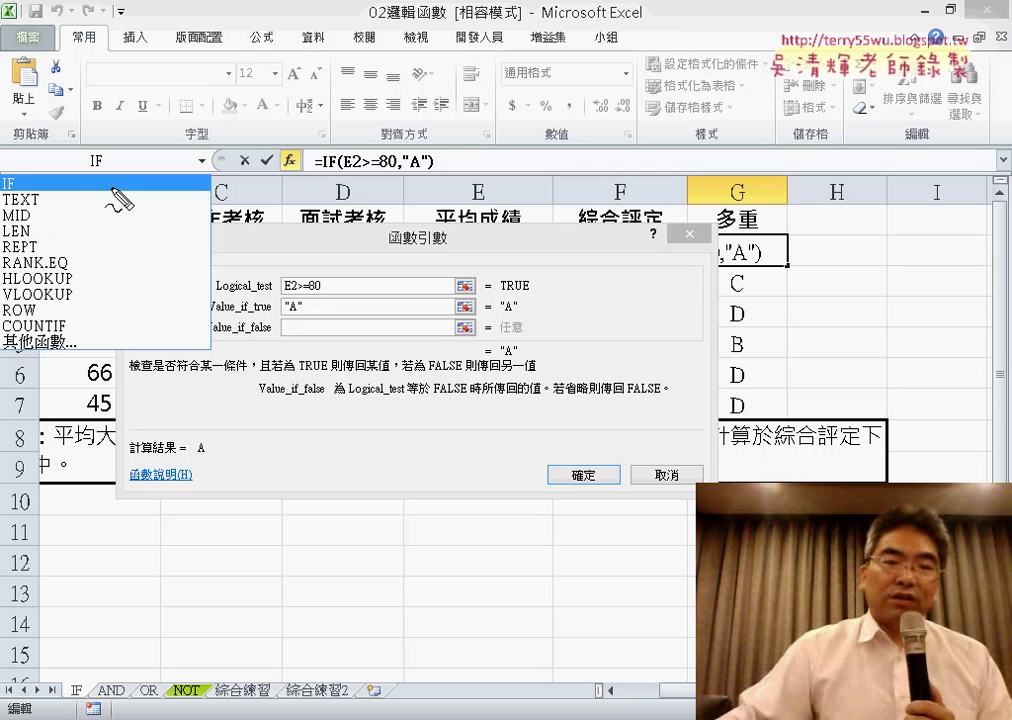
left_click_drag(289, 322, 289, 339)
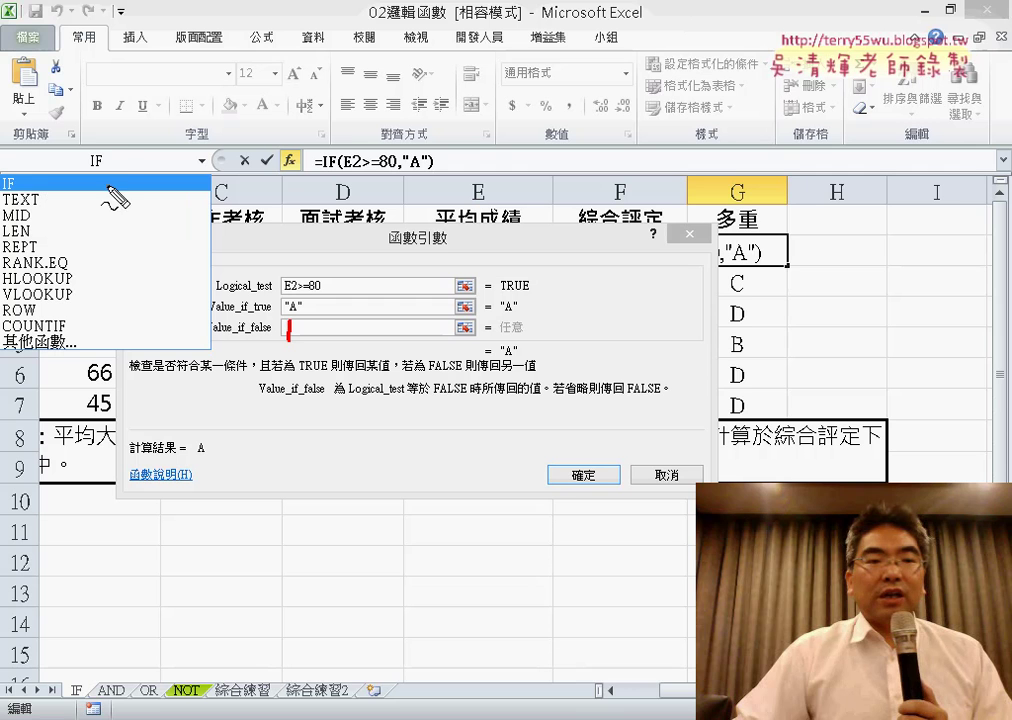
mouse_move(120, 145)
left_mouse_down()
mouse_move(82, 172)
mouse_move(46, 176)
left_mouse_up()
left_click_drag(120, 182, 288, 335)
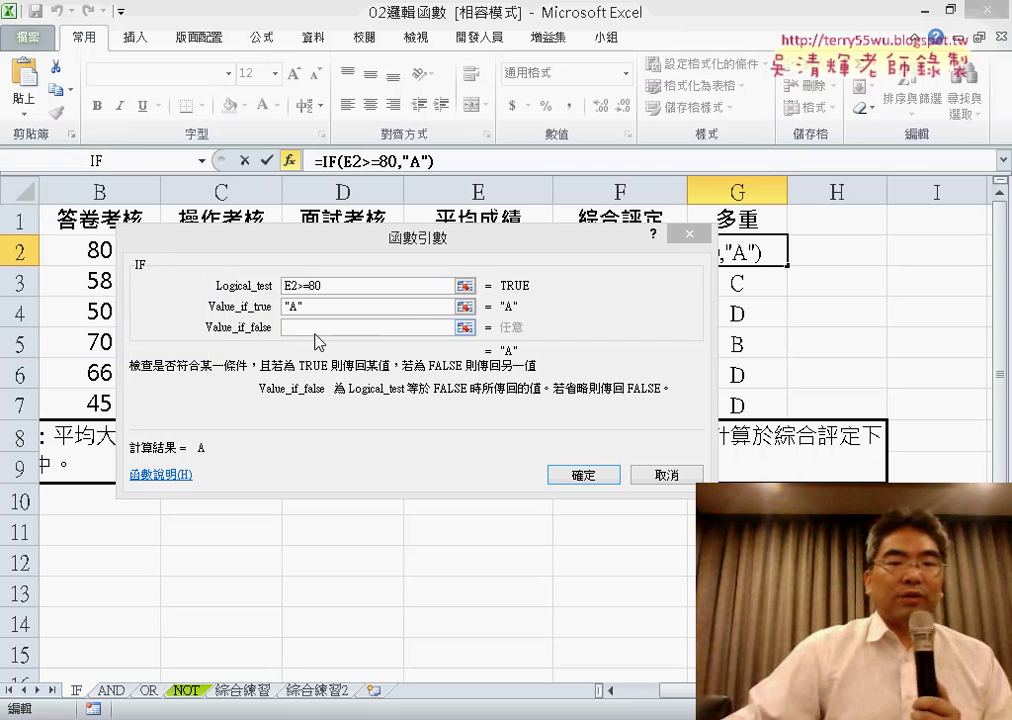
left_click(291, 326)
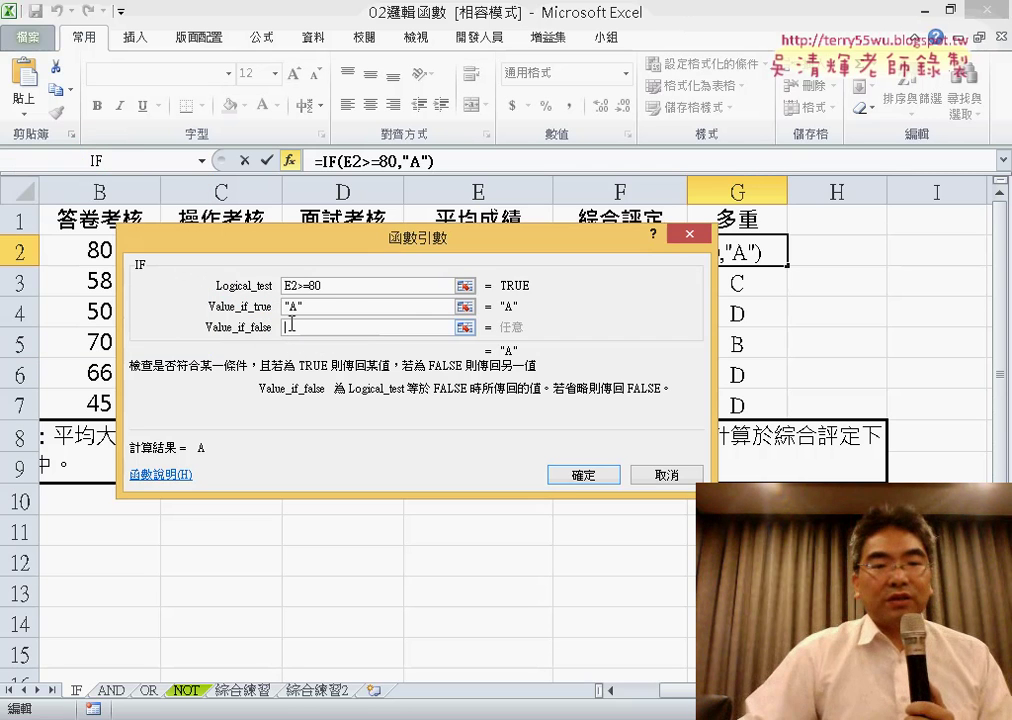
left_click(202, 160)
left_click(134, 185)
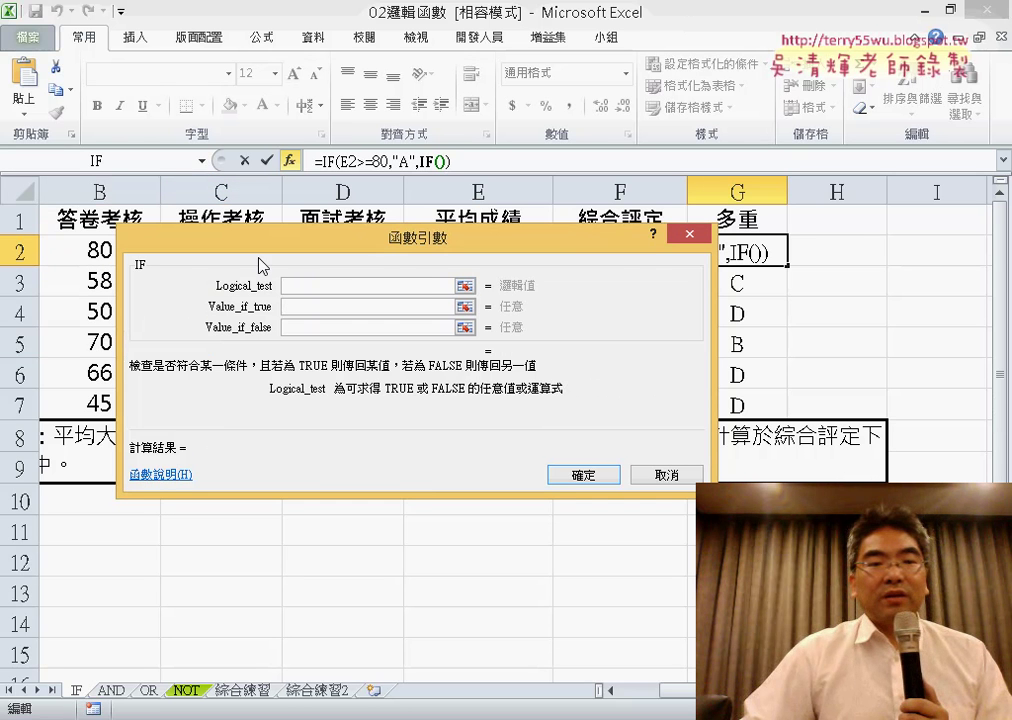
left_click_drag(388, 263, 434, 360)
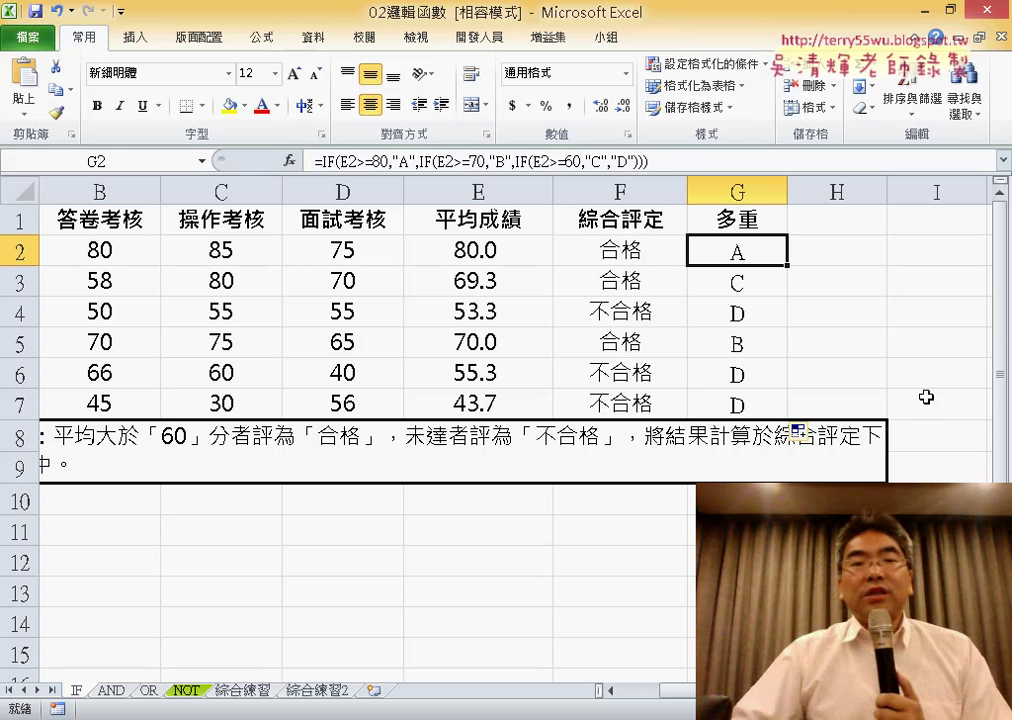
left_click(667, 161)
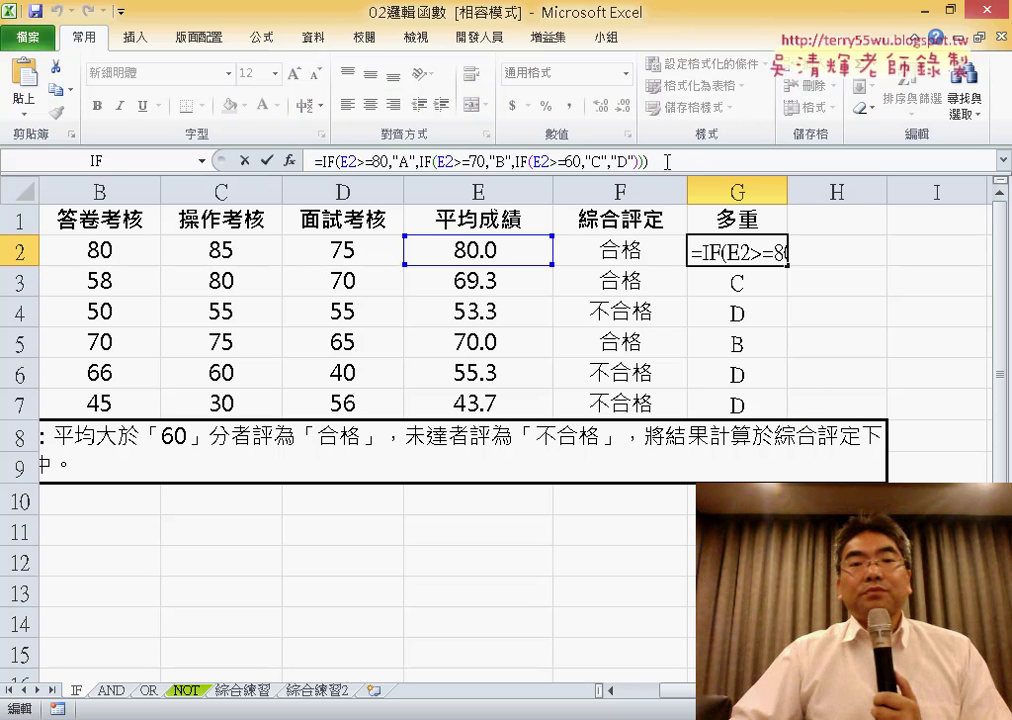
left_click_drag(667, 161, 313, 161)
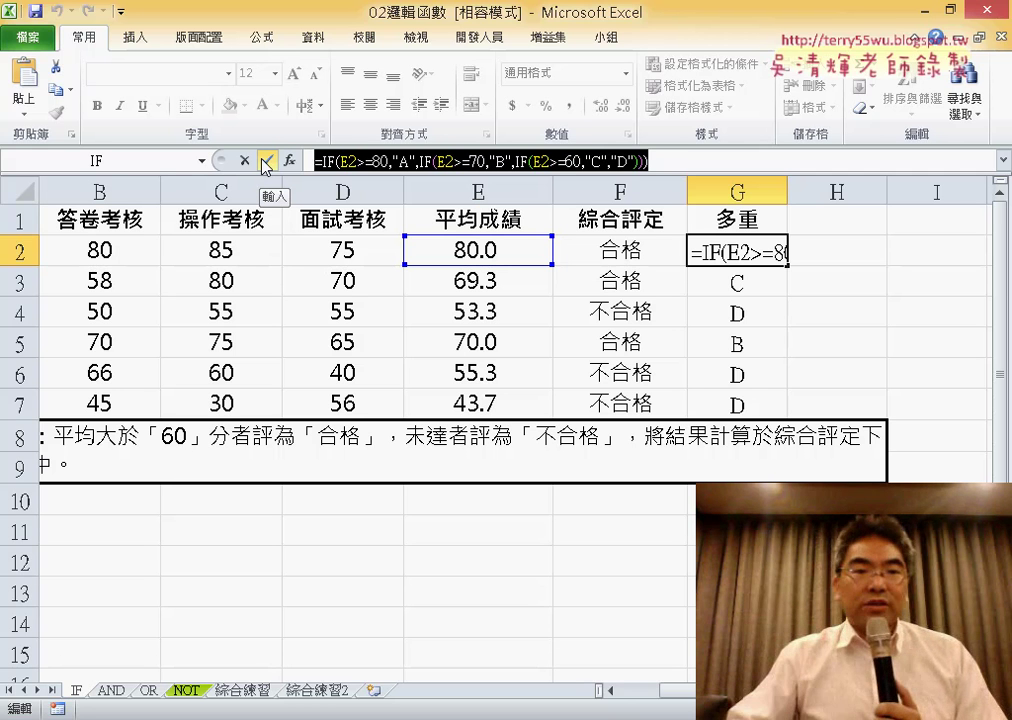
left_click(266, 161)
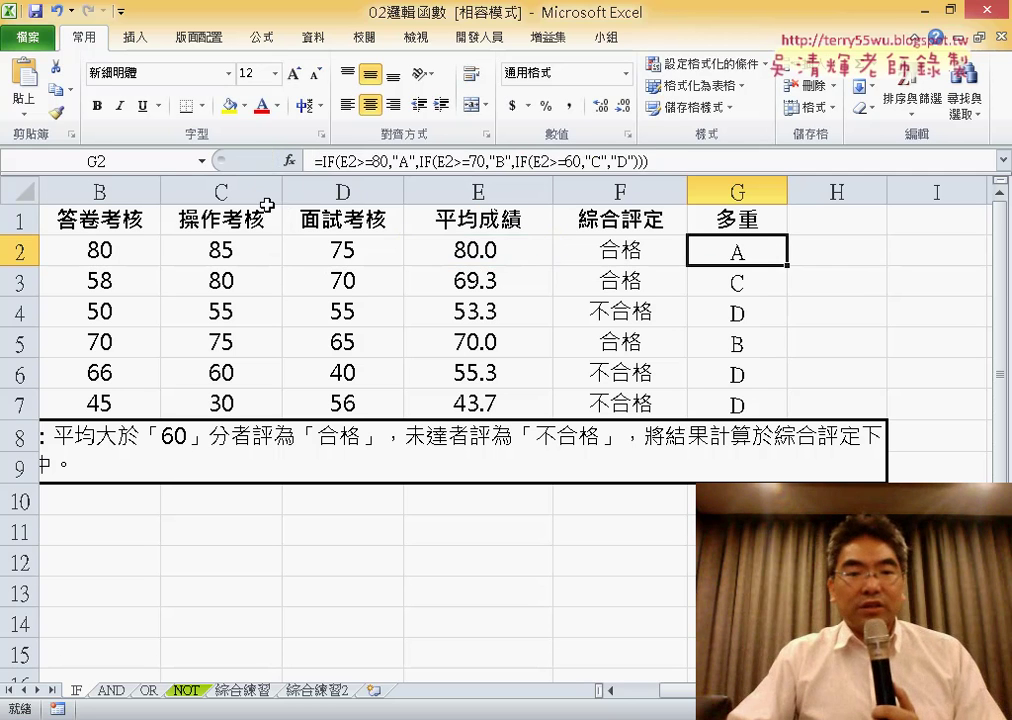
left_click(247, 690)
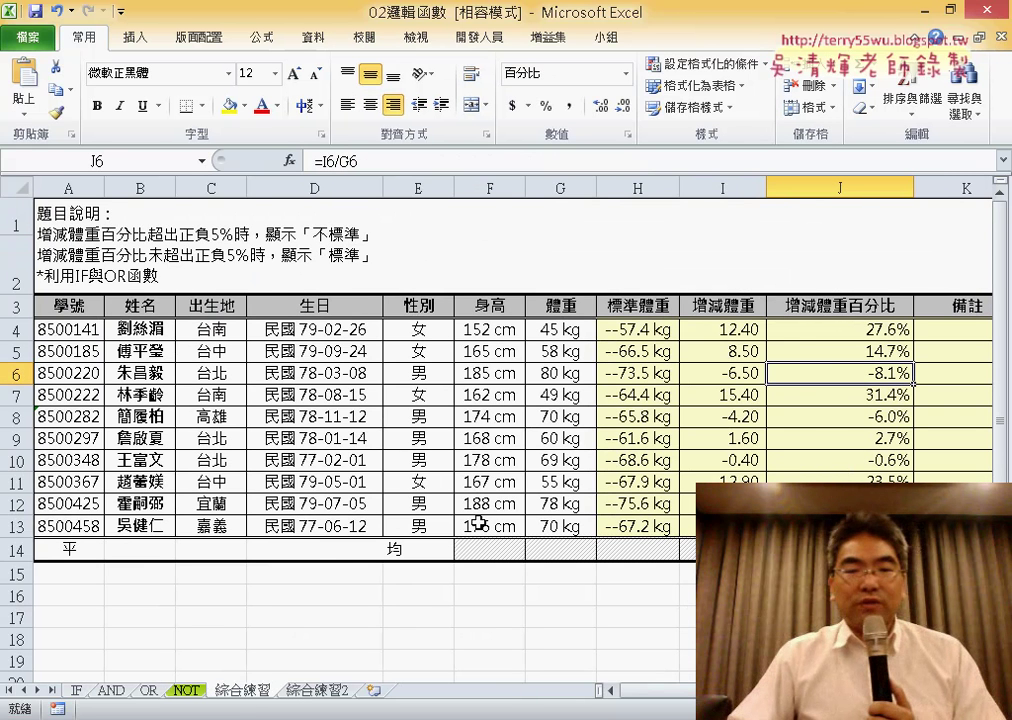
scroll(500, 400, "right", 1)
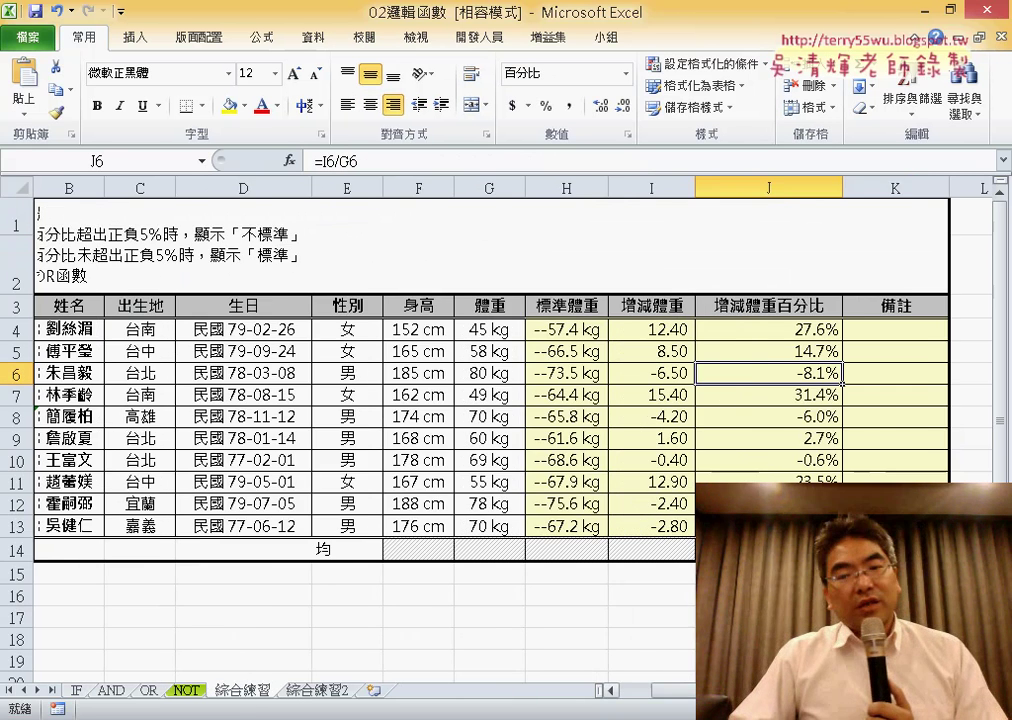
left_click(890, 325)
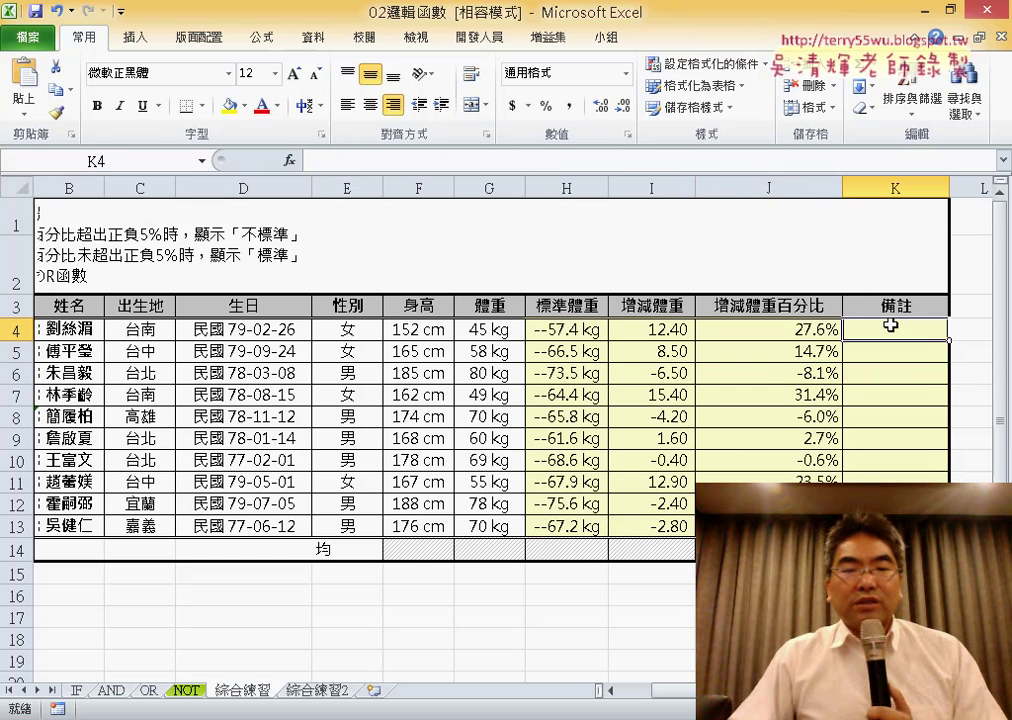
On the graded-scores sheet, compare the 多重 grades in column G with the 綜合評定 results in column F.
left_click(78, 690)
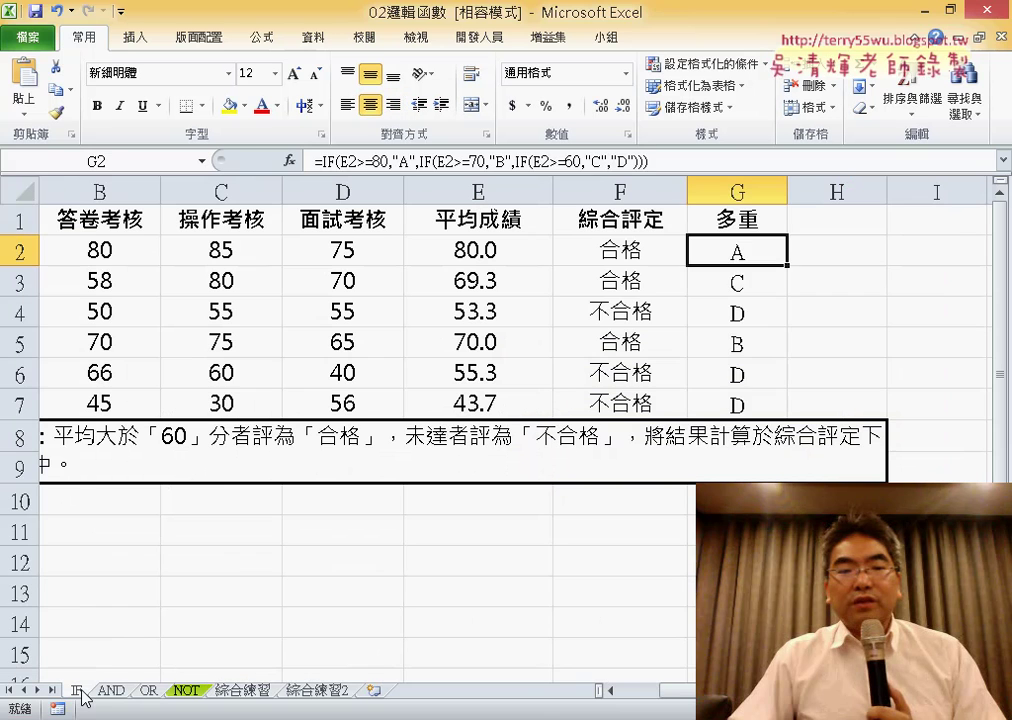
left_click(737, 191)
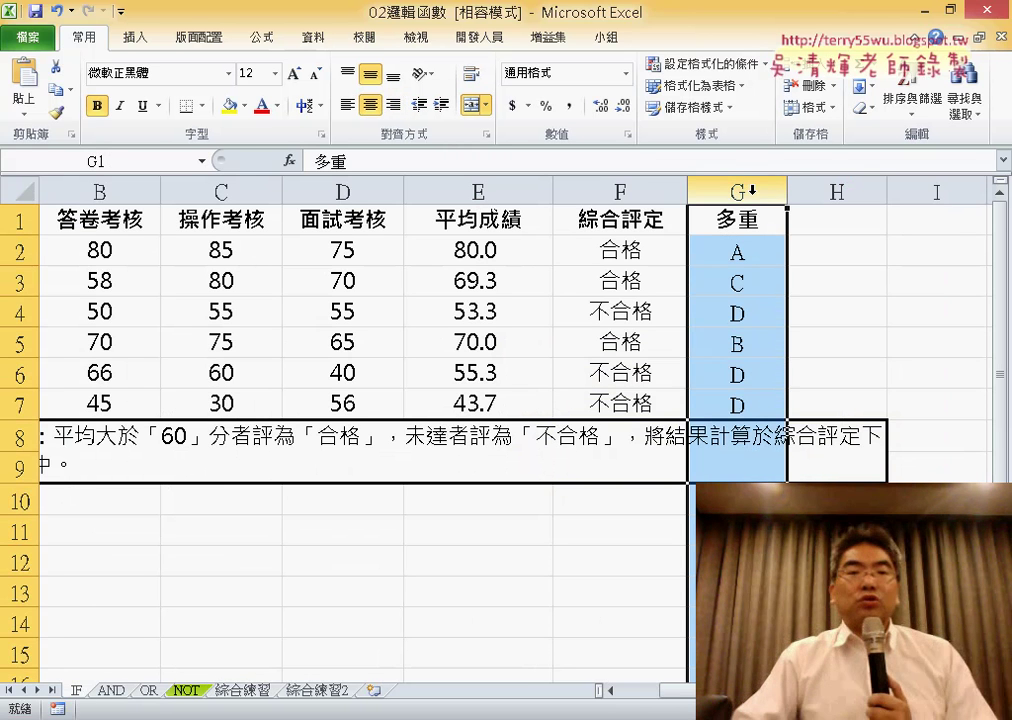
left_click(630, 191)
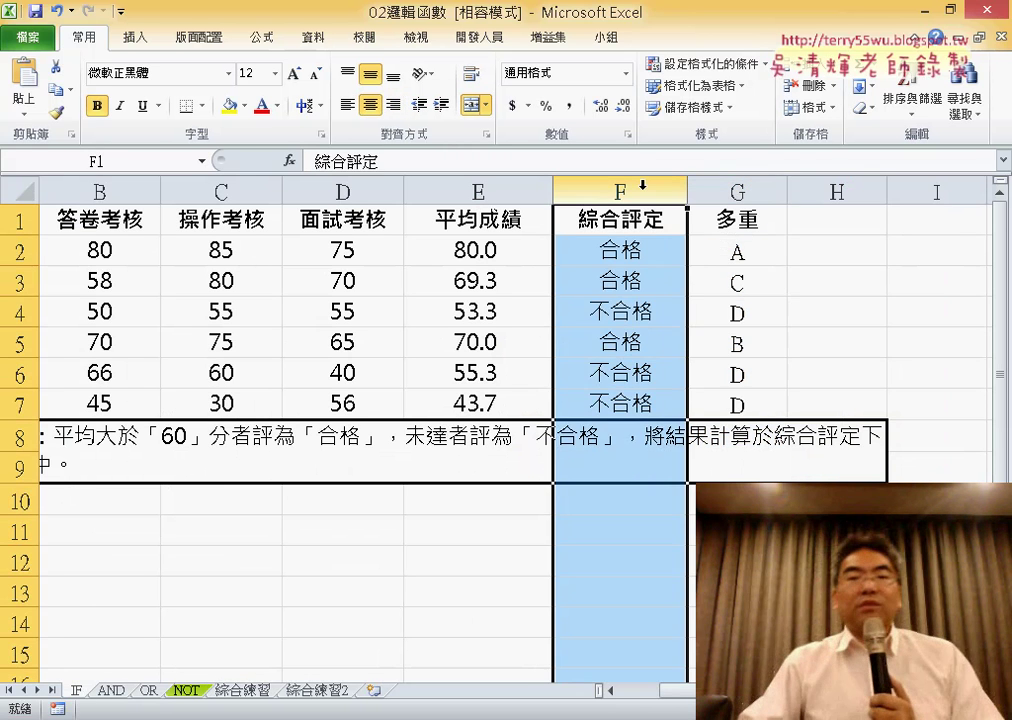
left_click(737, 191)
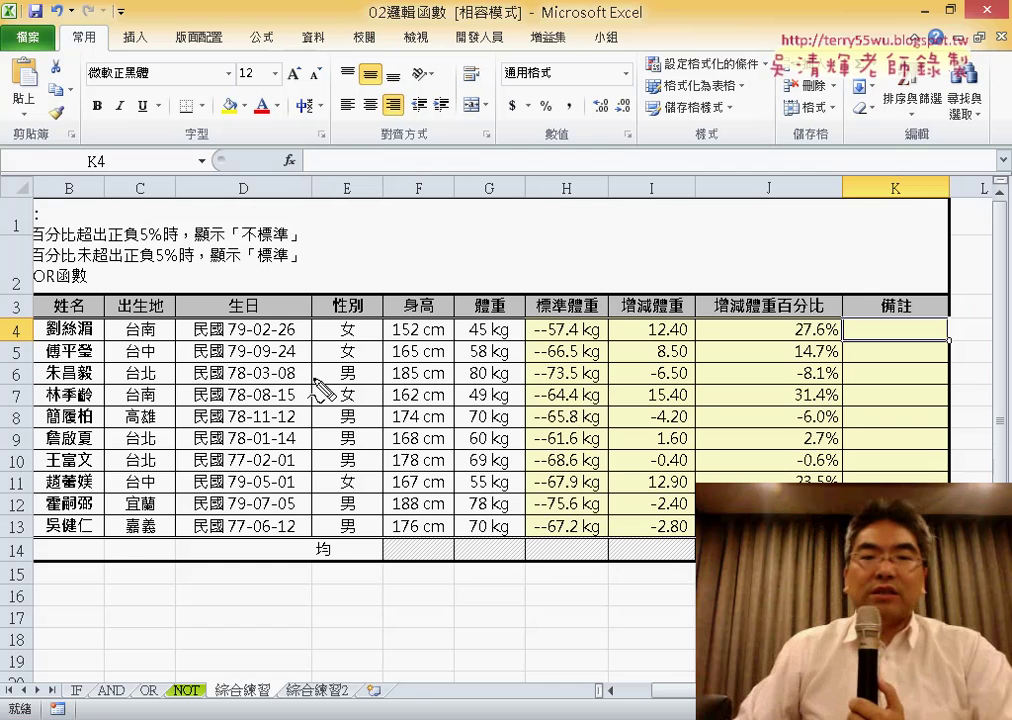
left_click_drag(312, 257, 472, 257)
mouse_move(411, 257)
left_mouse_down()
mouse_move(411, 110)
mouse_move(440, 137)
left_mouse_up()
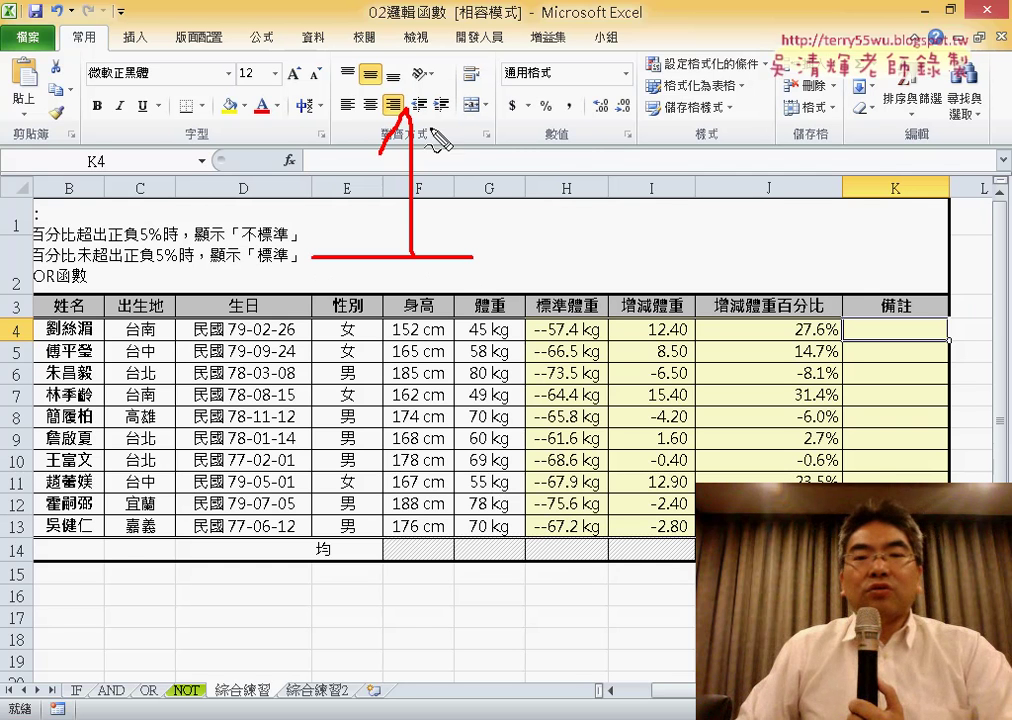
mouse_move(355, 464)
left_mouse_down()
mouse_move(475, 463)
mouse_move(433, 580)
mouse_move(456, 578)
left_mouse_up()
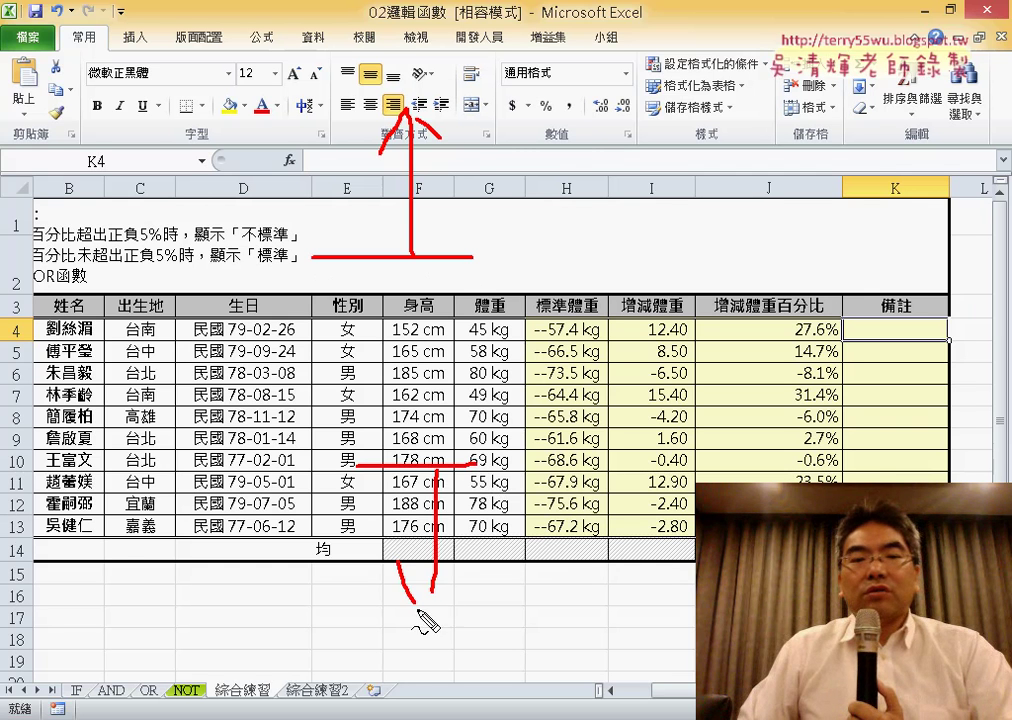
mouse_move(546, 212)
left_mouse_down()
mouse_move(560, 238)
mouse_move(588, 220)
mouse_move(604, 234)
mouse_move(598, 276)
left_mouse_up()
left_click_drag(537, 455, 600, 468)
left_click_drag(662, 430, 604, 503)
mouse_move(668, 506)
left_mouse_down()
mouse_move(688, 530)
mouse_move(684, 477)
left_mouse_up()
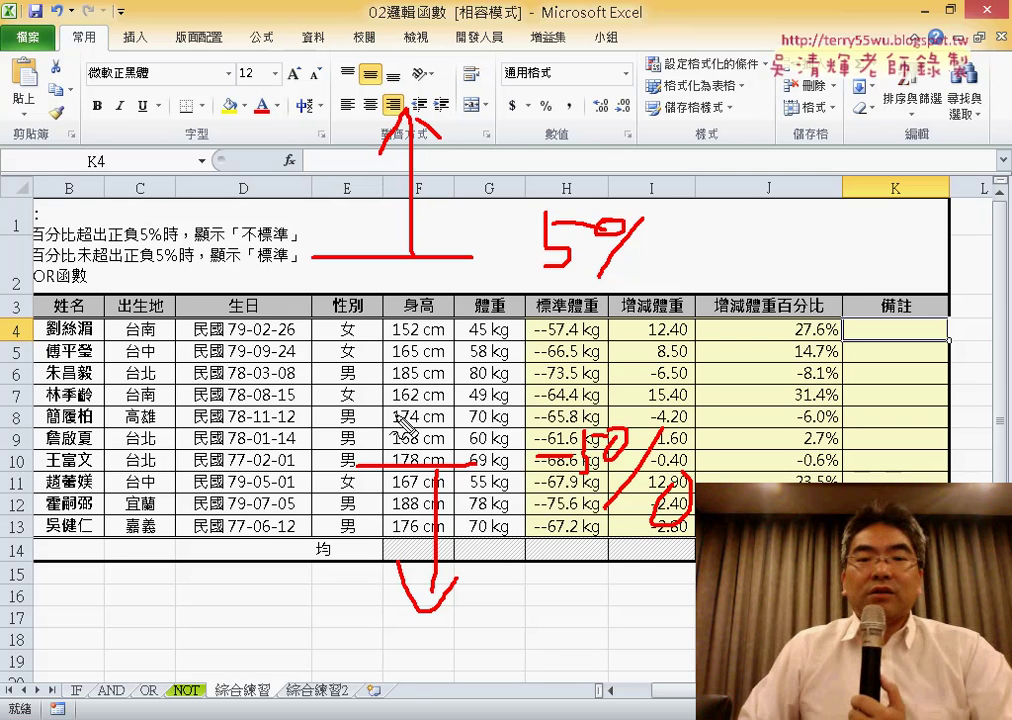
mouse_move(398, 420)
left_mouse_down()
mouse_move(380, 340)
mouse_move(430, 295)
mouse_move(425, 375)
left_mouse_up()
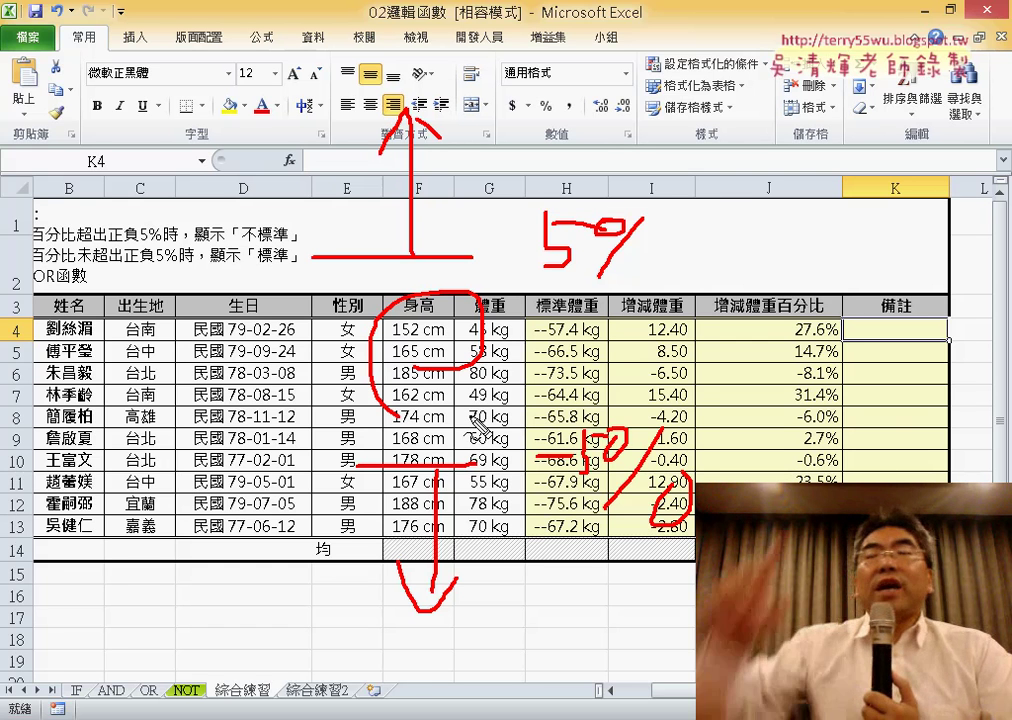
mouse_move(315, 252)
left_mouse_down()
mouse_move(365, 256)
mouse_move(335, 320)
mouse_move(346, 342)
left_mouse_up()
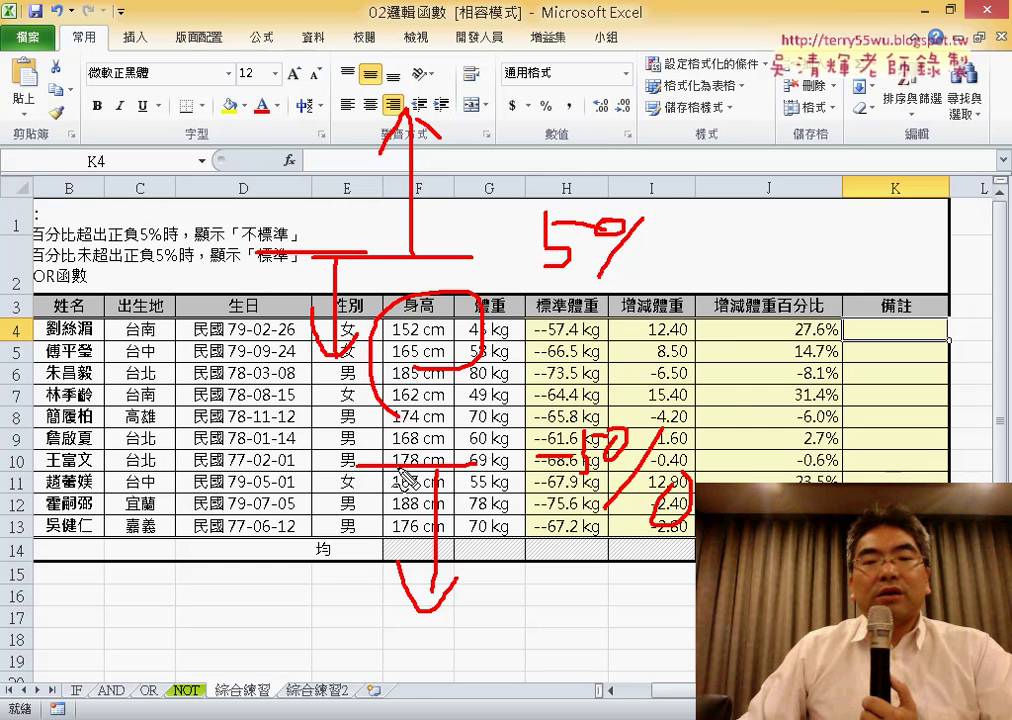
left_click_drag(420, 463, 245, 463)
left_click_drag(300, 300, 285, 400)
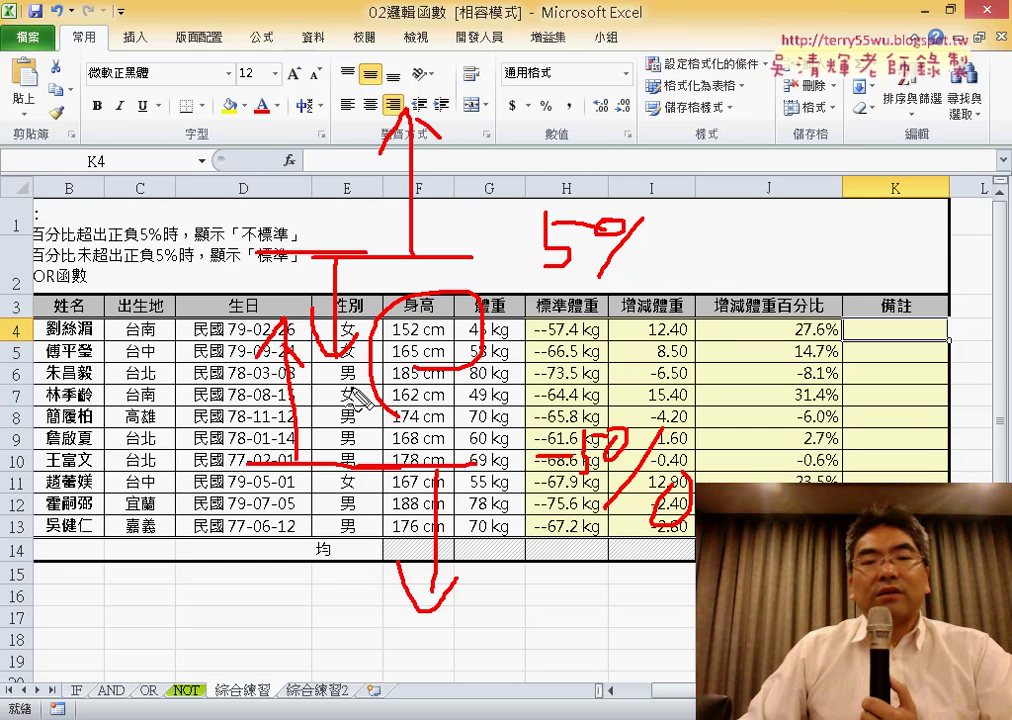
left_click_drag(280, 340, 340, 340)
left_click_drag(310, 290, 318, 420)
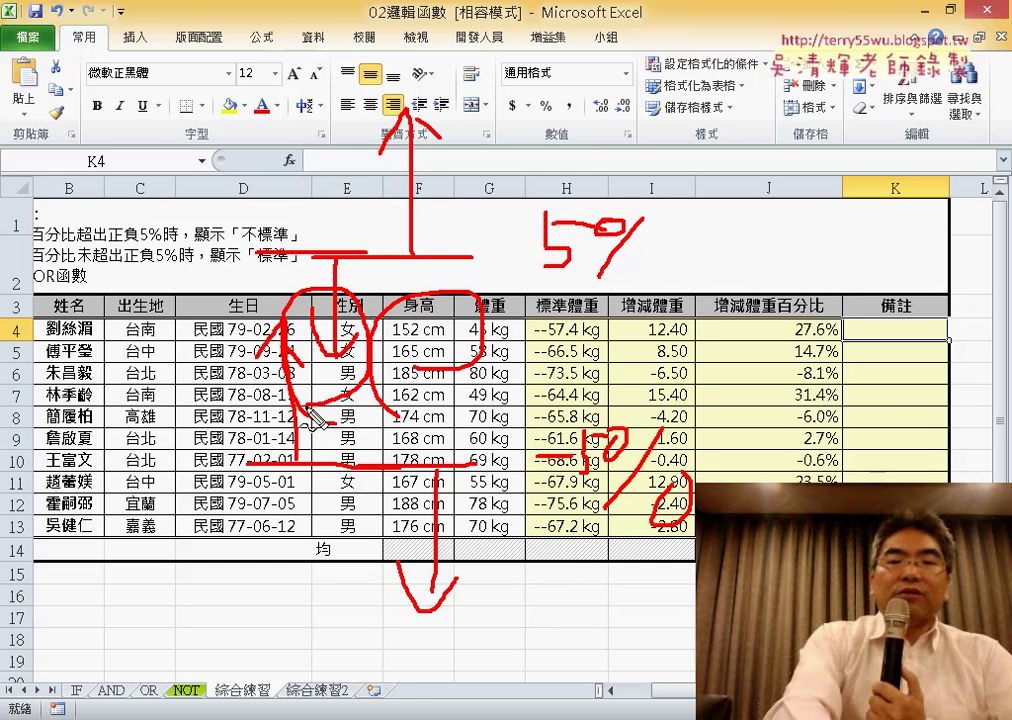
key("Escape")
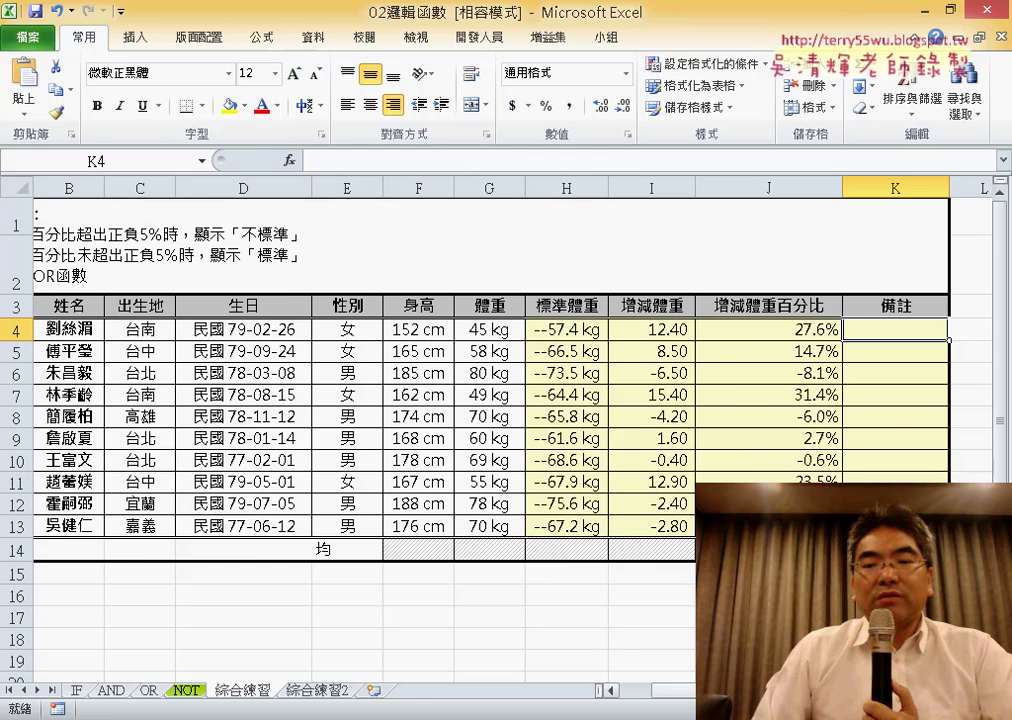
scroll(764, 271, "right", 1)
scroll(764, 271, "right", 1)
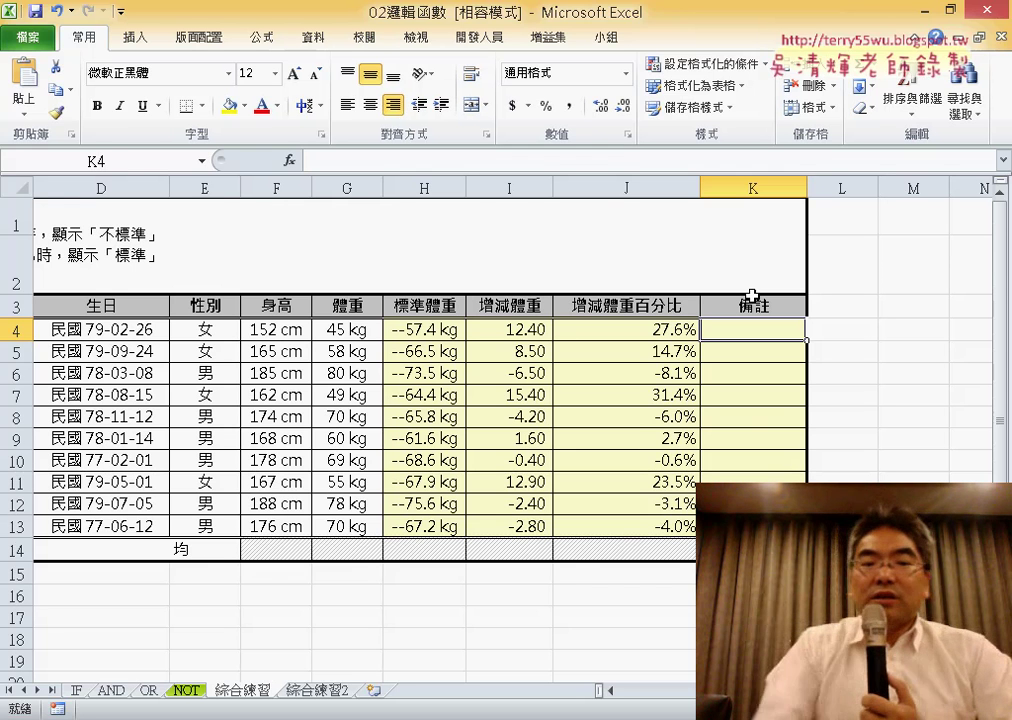
left_click(77, 691)
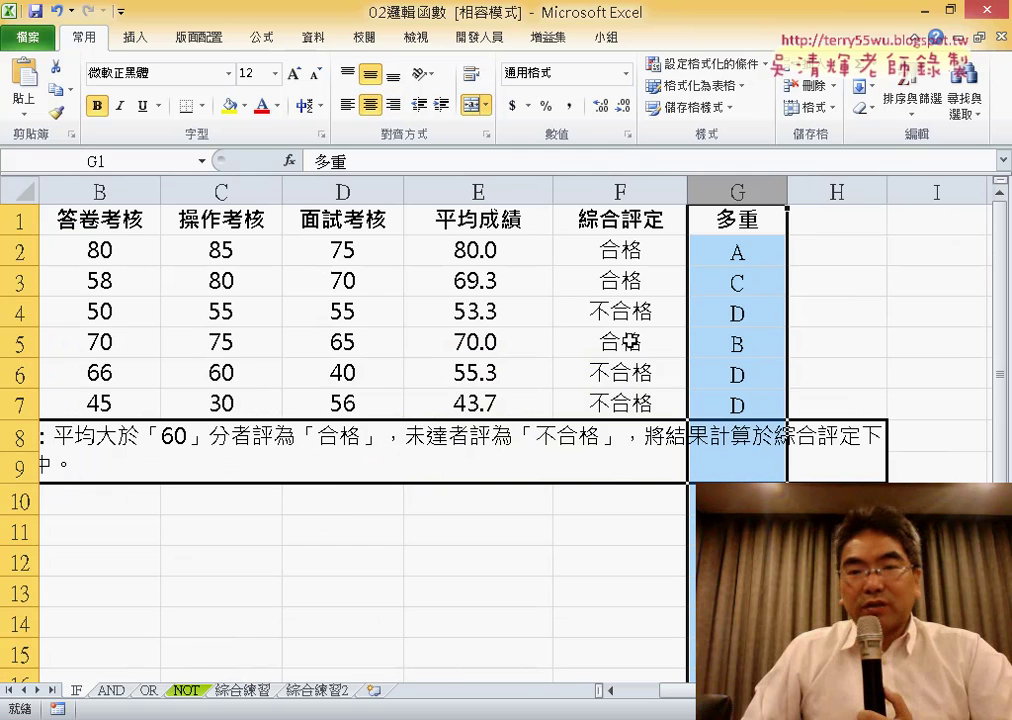
left_click(186, 691)
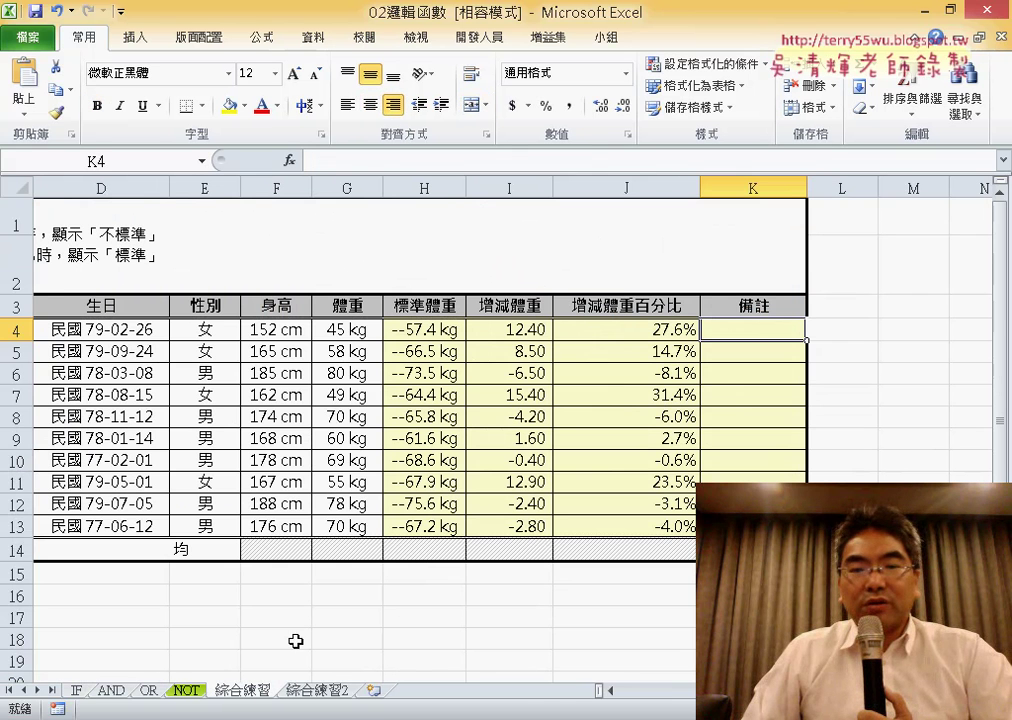